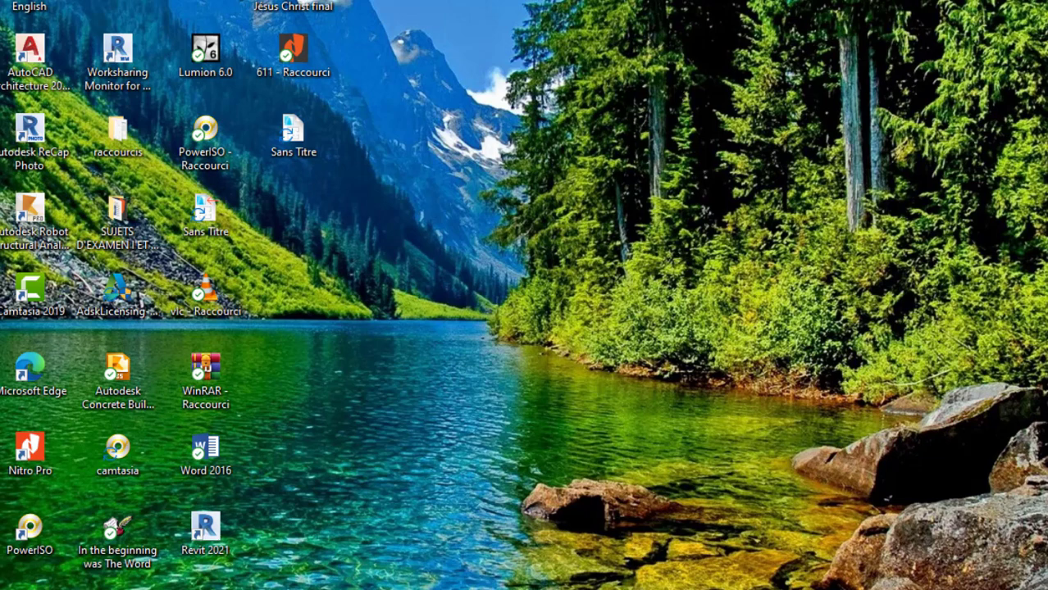
# Examine the PDF survey plan, checking the plot's boundary markers B.1 to B.5, side lengths and coordinate table.
pyautogui.moveTo(542, 588)
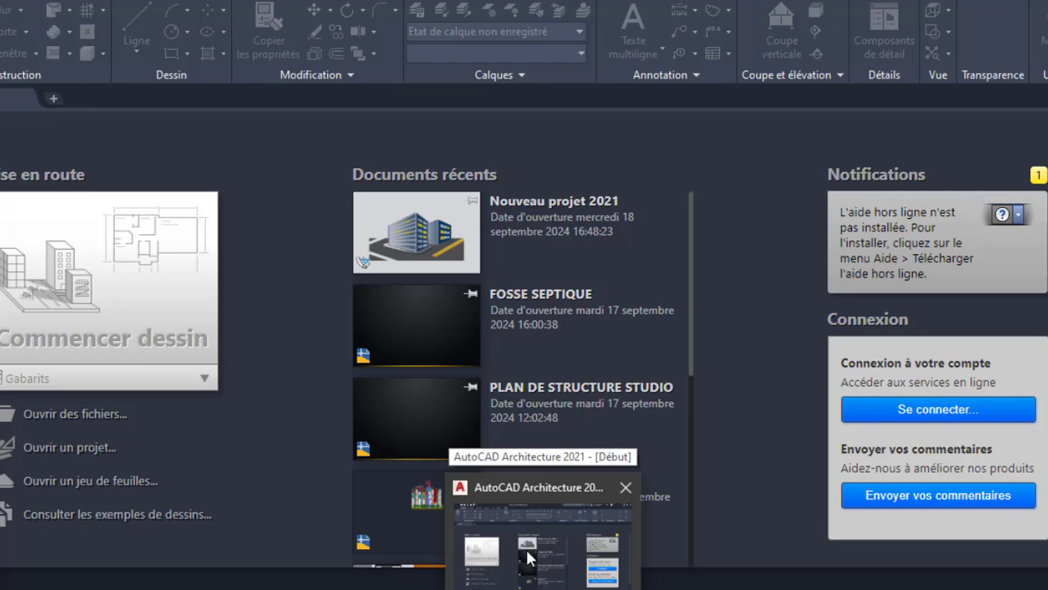
pyautogui.click(528, 558)
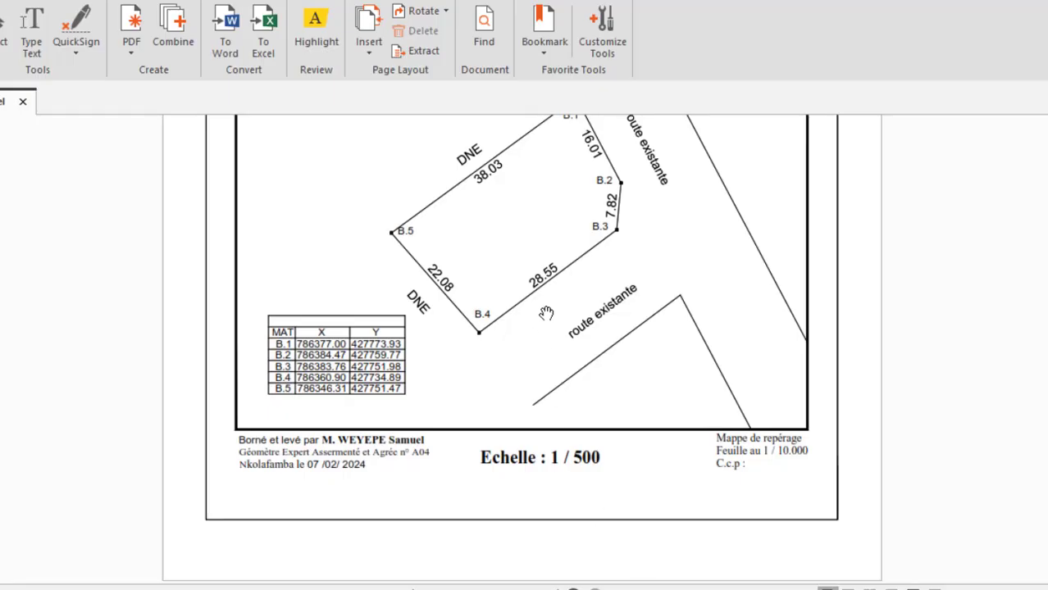
pyautogui.scroll(3, 548, 316)
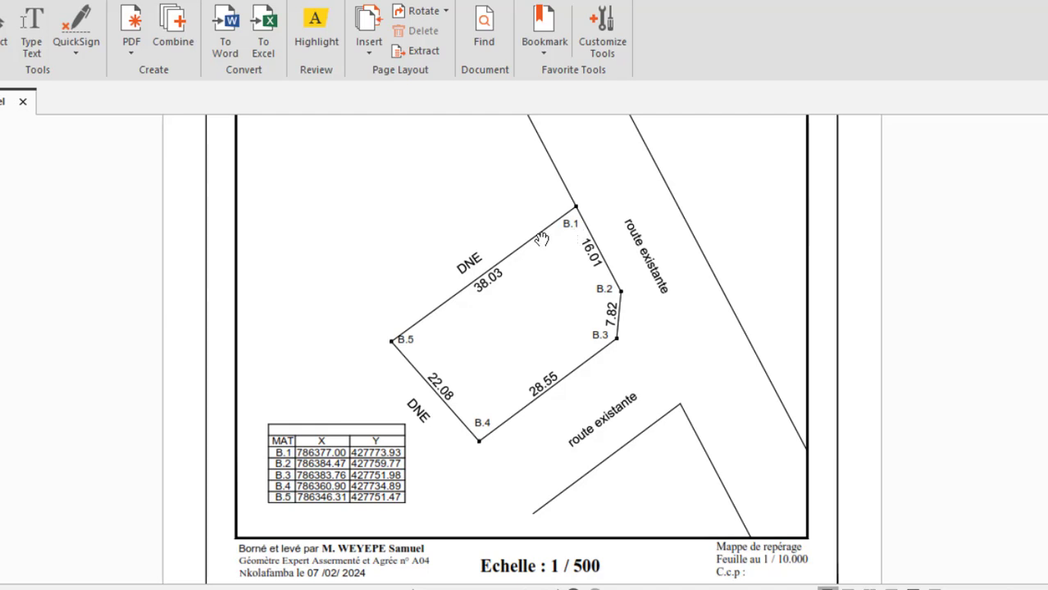
pyautogui.scroll(-1, 541, 239)
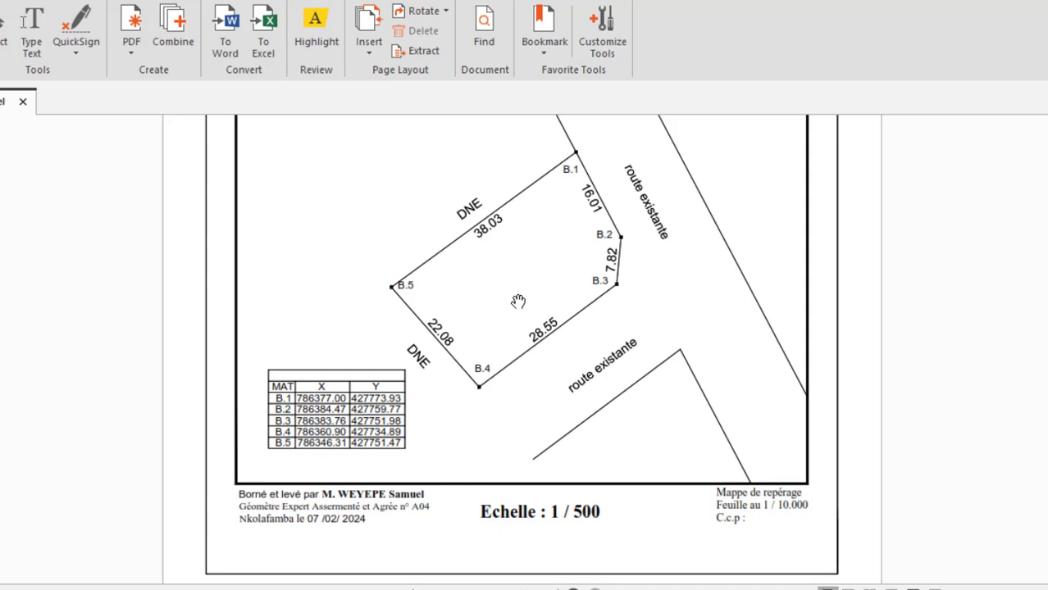
pyautogui.scroll(3, 537, 257)
pyautogui.scroll(-3, 505, 279)
# Open the Windows screen capture tool (Outil Capture d'écran) and take a new rectangular capture of the plot plan with its coordinate table.
pyautogui.press('super')
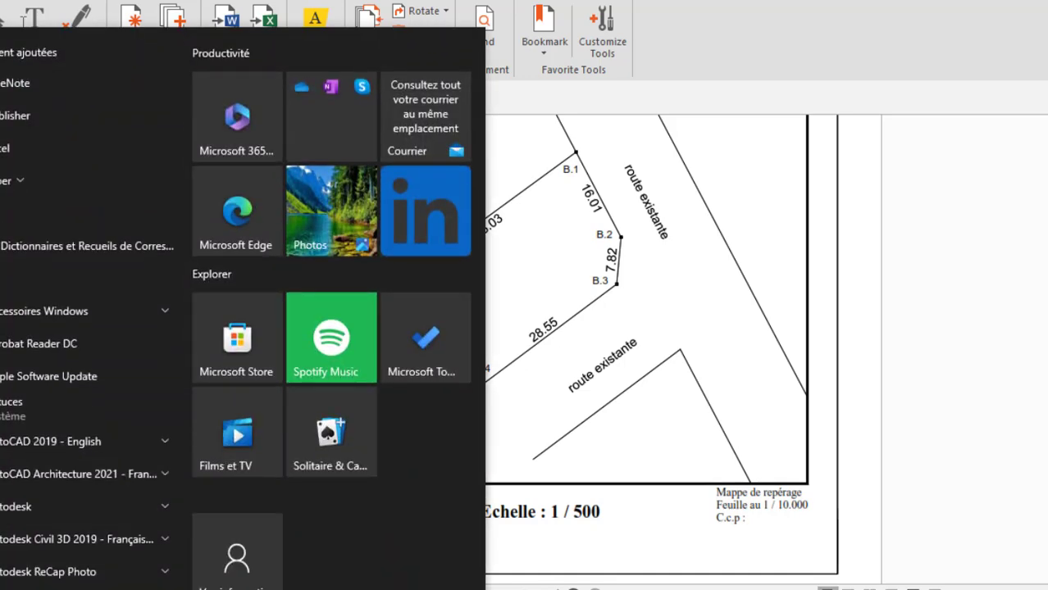
pyautogui.write('cap')
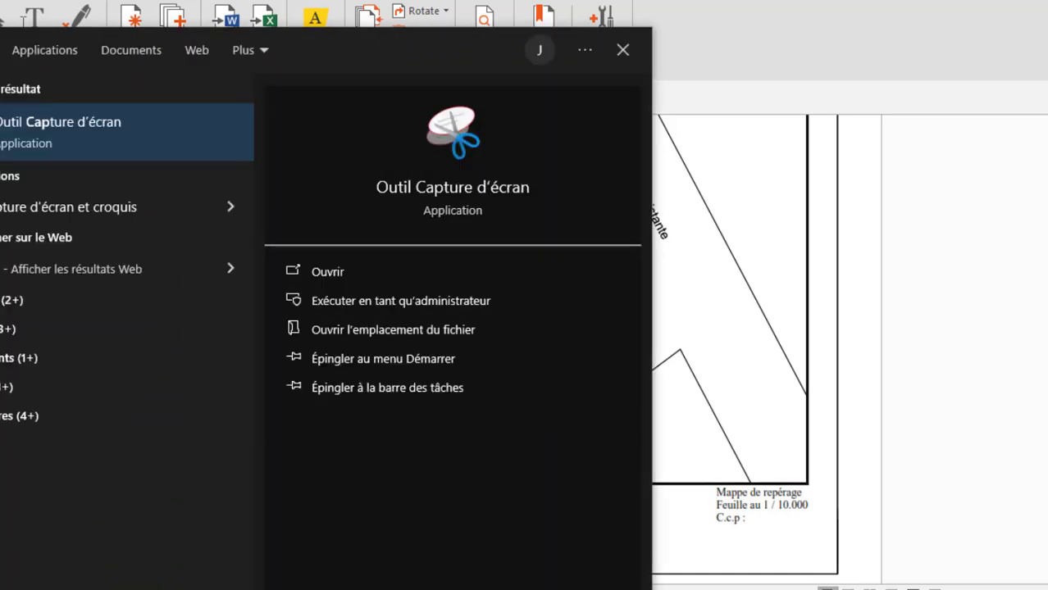
pyautogui.write('ture')
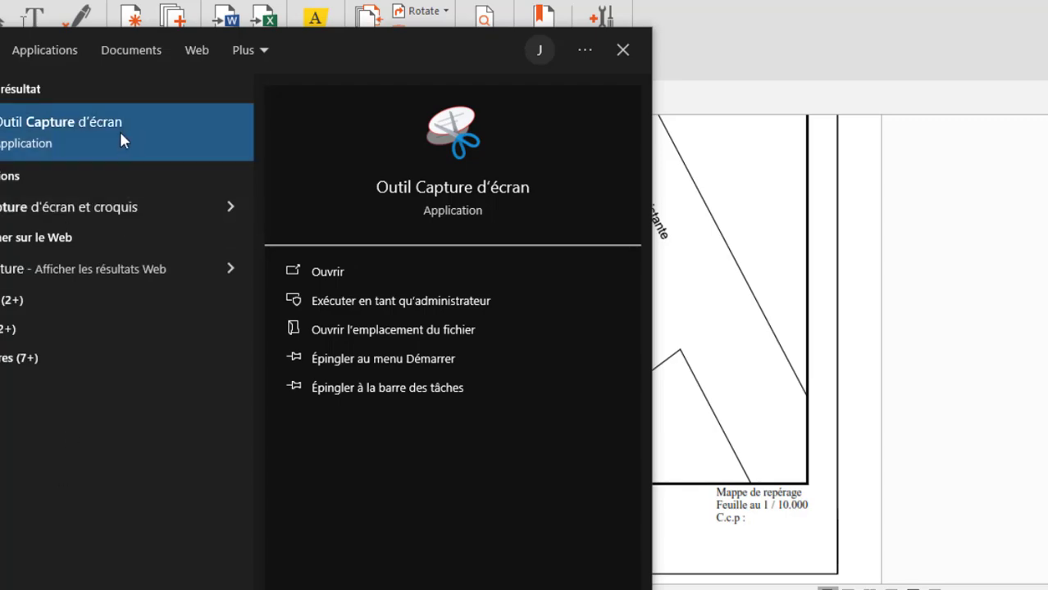
pyautogui.click(65, 144)
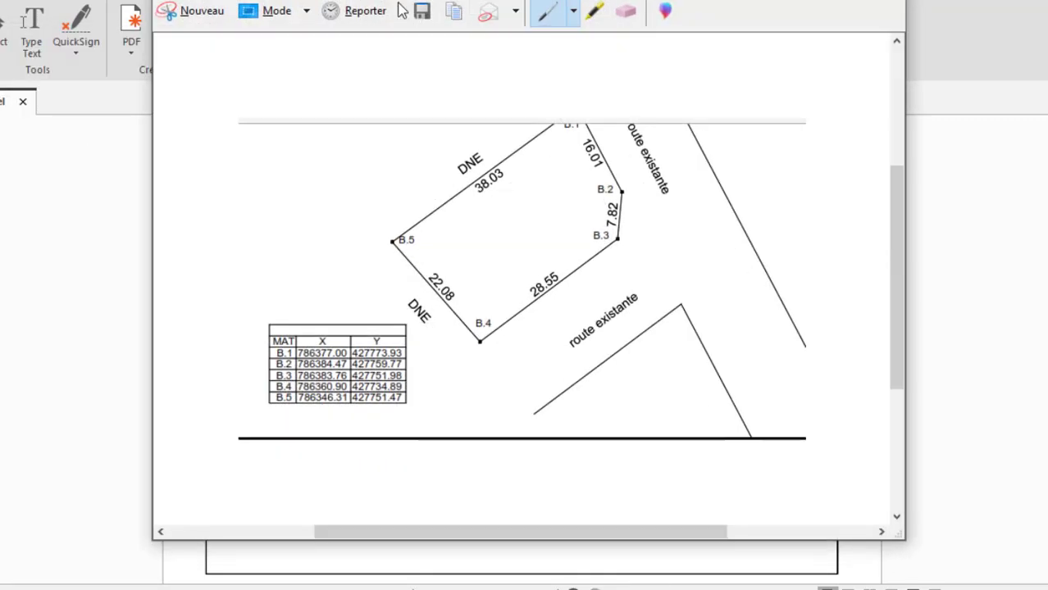
pyautogui.click(204, 10)
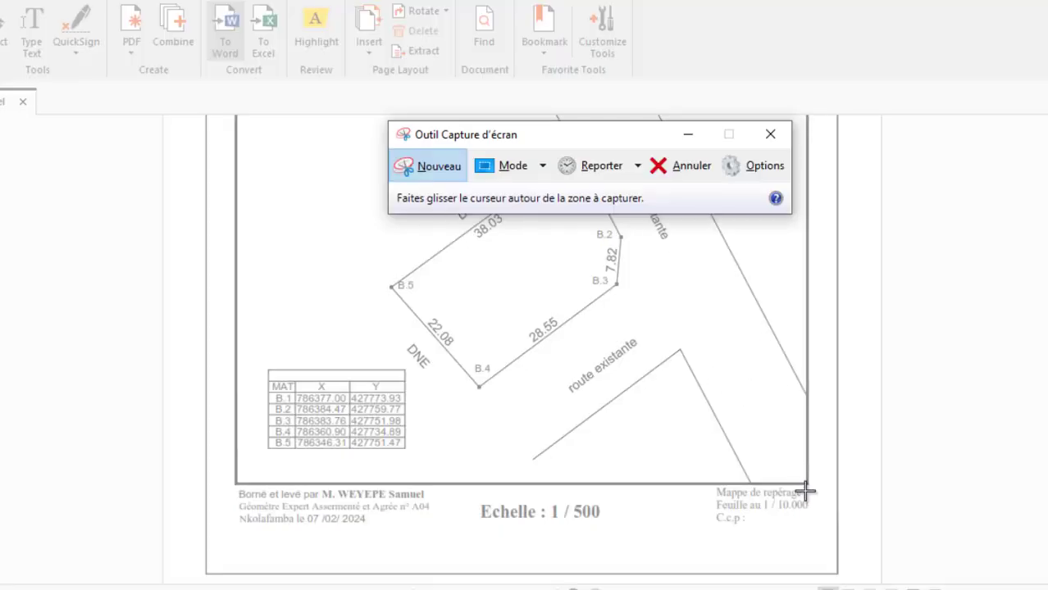
pyautogui.moveTo(805, 484); pyautogui.dragTo(234, 129)
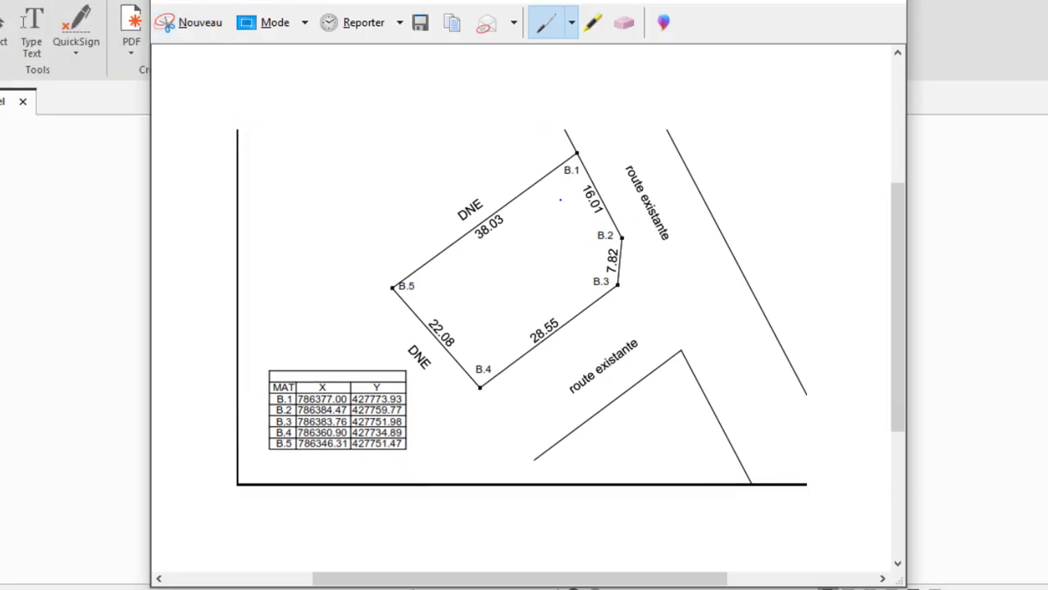
# Save the capture as the PNG file Capture on System Reserved (I:), replacing the existing file.
pyautogui.click(419, 22)
pyautogui.click(369, 155)
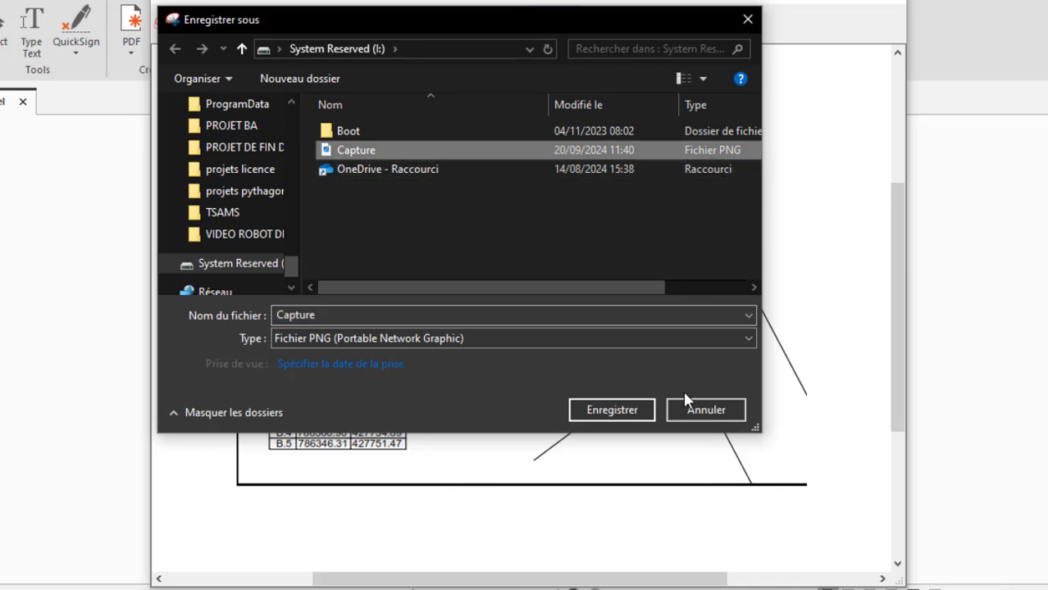
pyautogui.click(639, 418)
pyautogui.click(574, 282)
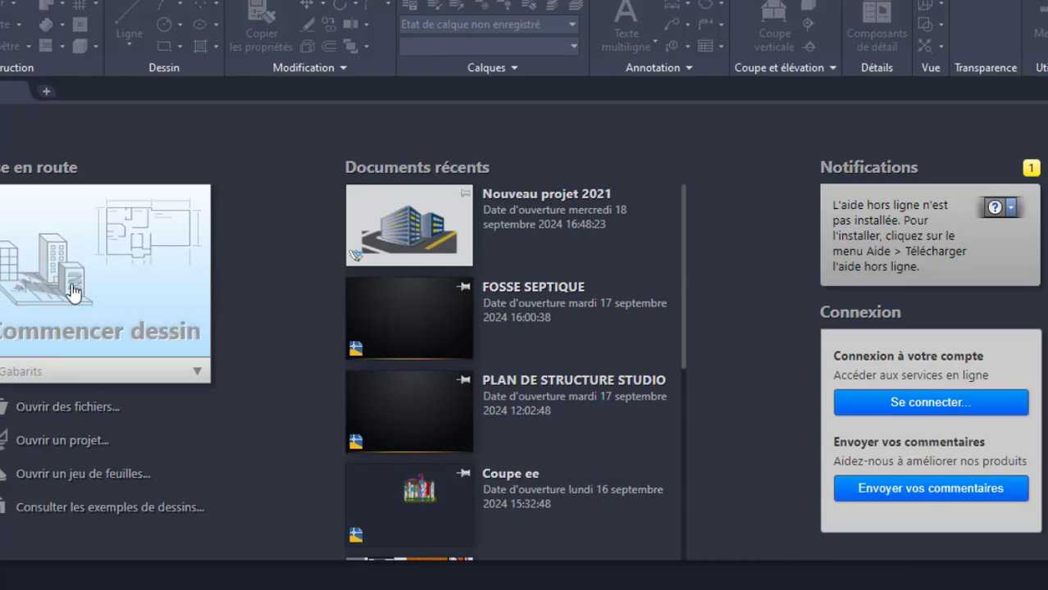
# Start a new drawing in AutoCAD Architecture and copy the Capture PNG file from System Reserved (I:) in File Explorer.
pyautogui.click(72, 292)
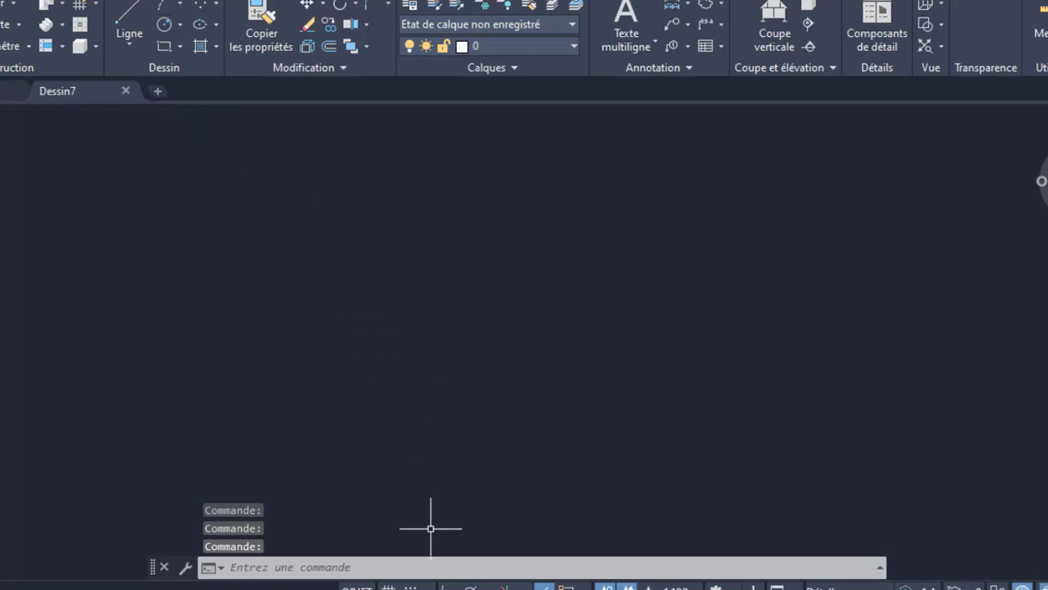
pyautogui.hotkey('alt', 'Tab')
pyautogui.rightClick(118, 262)
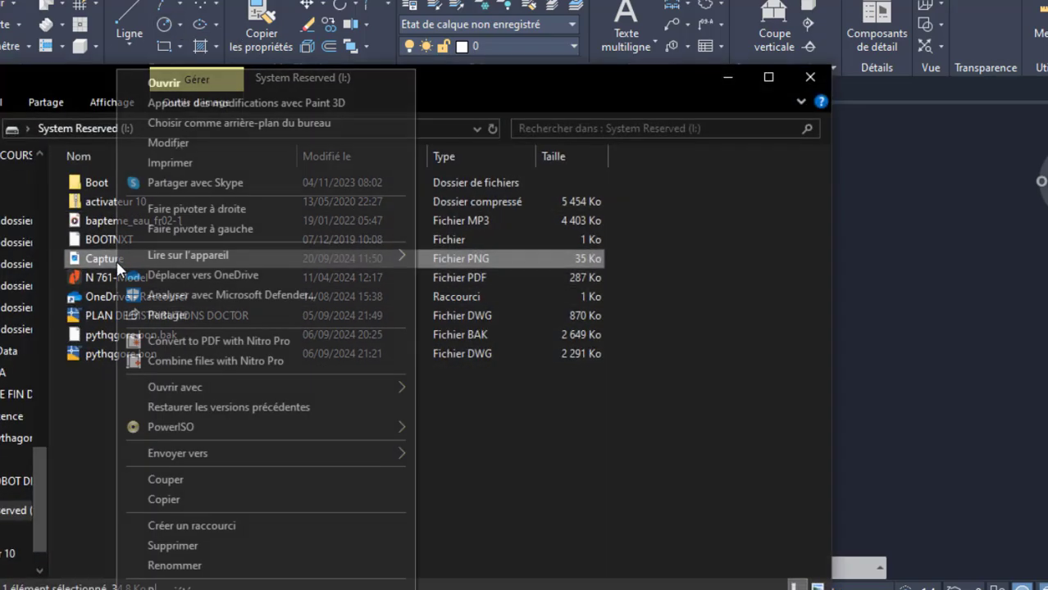
pyautogui.click(178, 496)
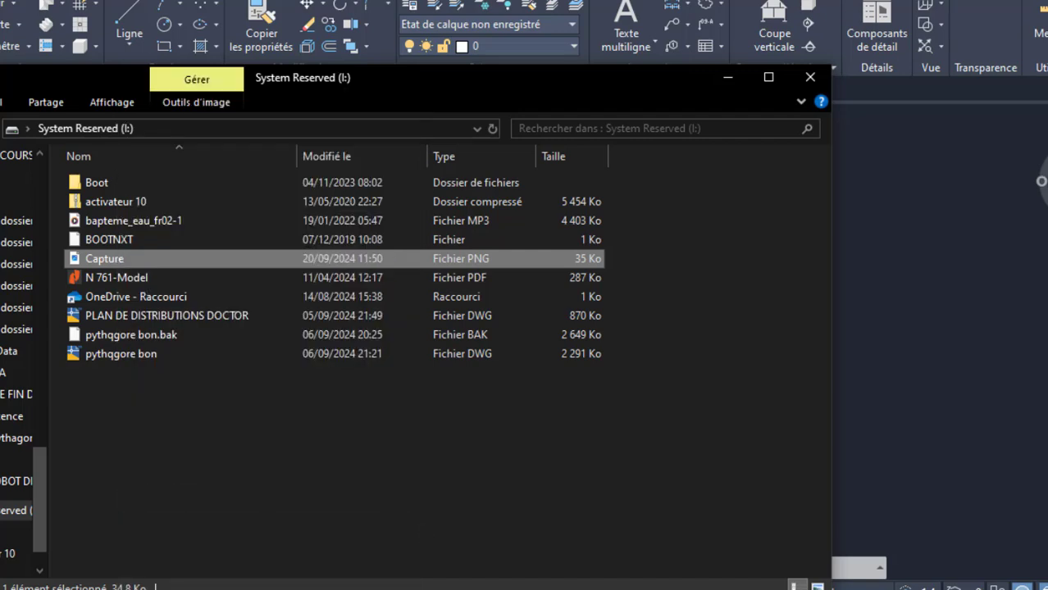
pyautogui.hotkey('alt', 'Tab')
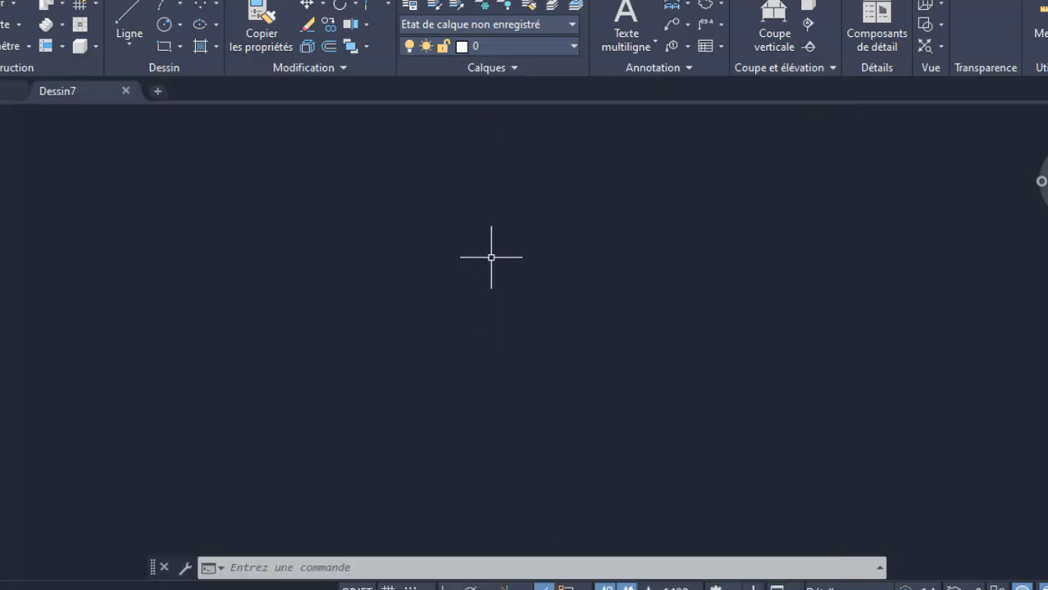
# Paste the captured plan image into the empty drawing at scale factor 1 with a rotation of 0°.
pyautogui.hotkey('ctrl', 'v')
pyautogui.click(437, 275)
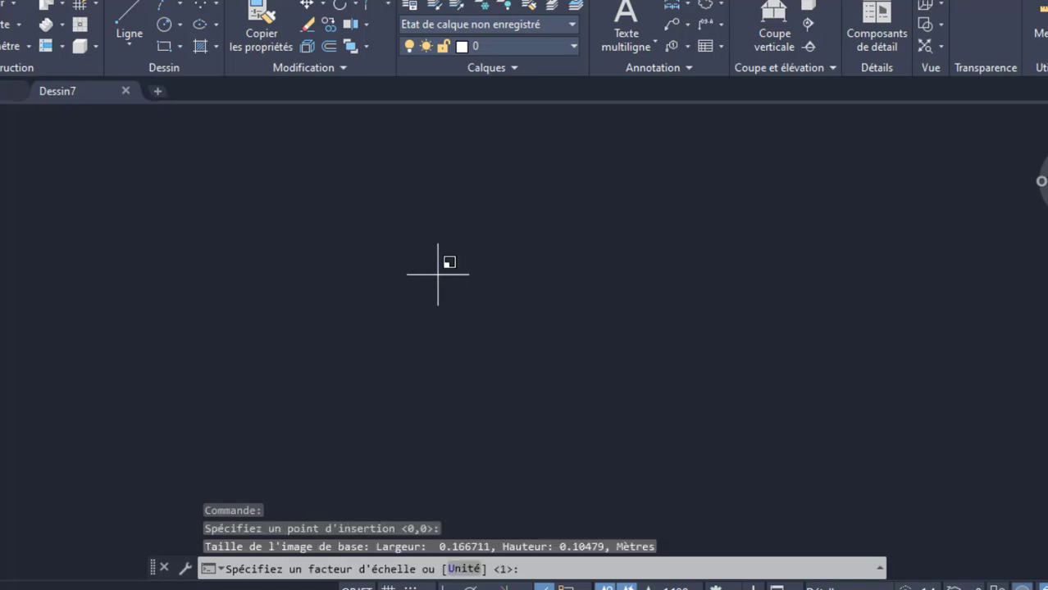
pyautogui.press('Return')
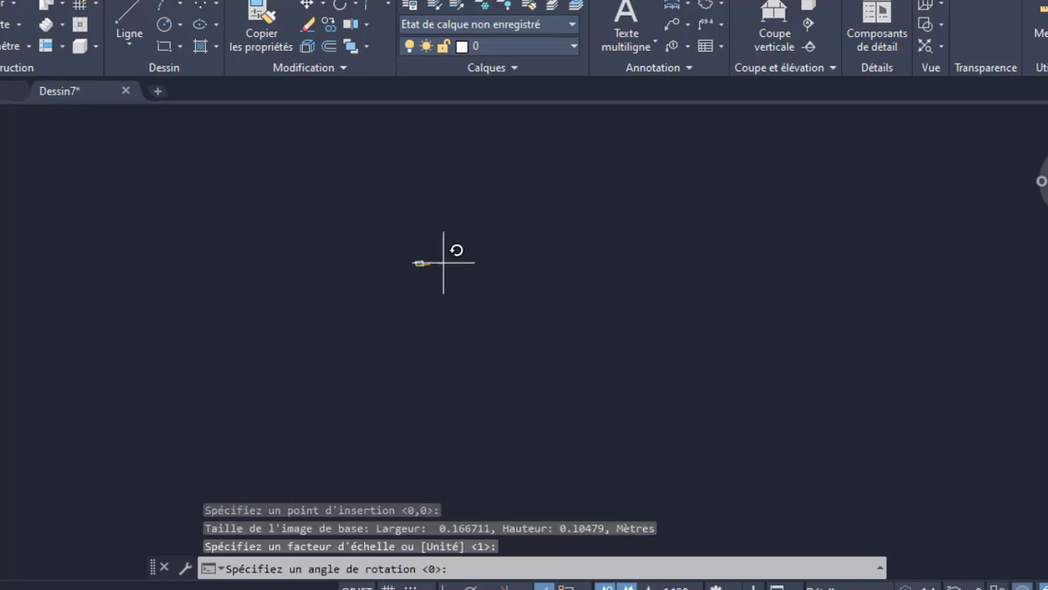
pyautogui.press('F8')
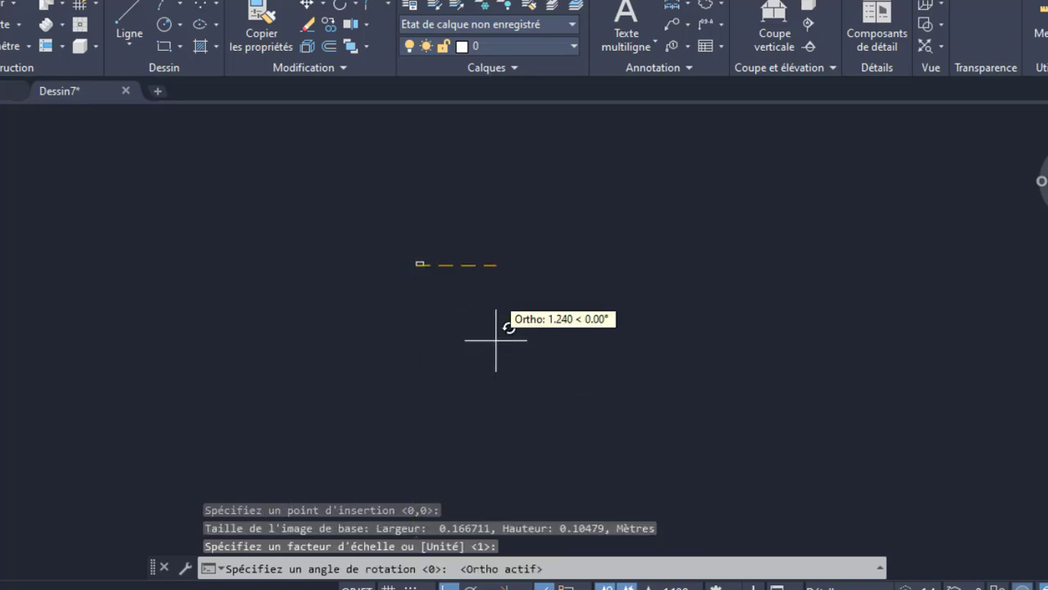
pyautogui.click(491, 253)
pyautogui.scroll(7, 243, 304)
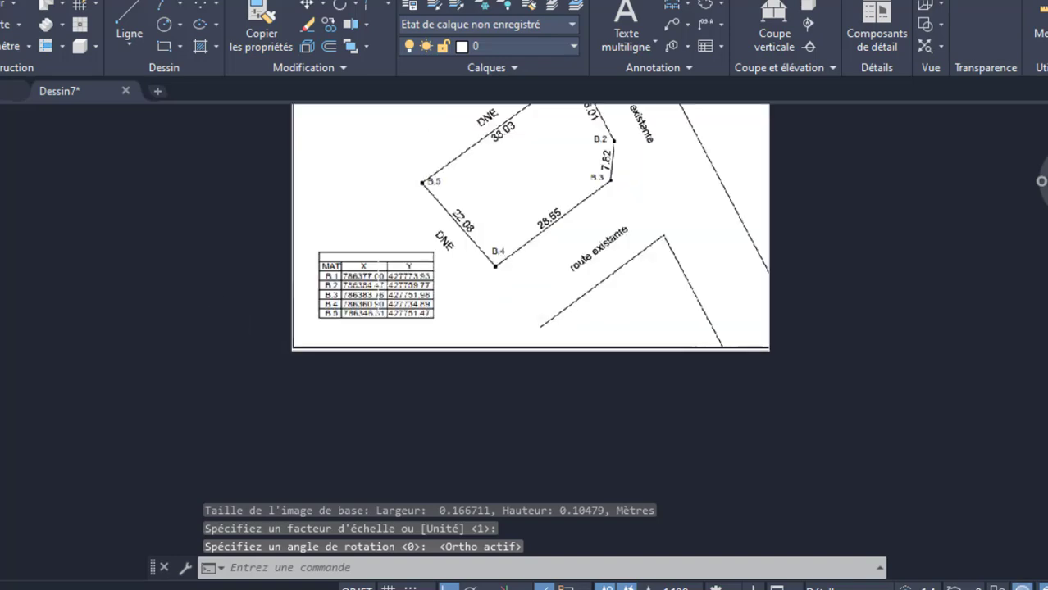
pyautogui.scroll(-4, 346, 351)
pyautogui.scroll(4, 406, 286)
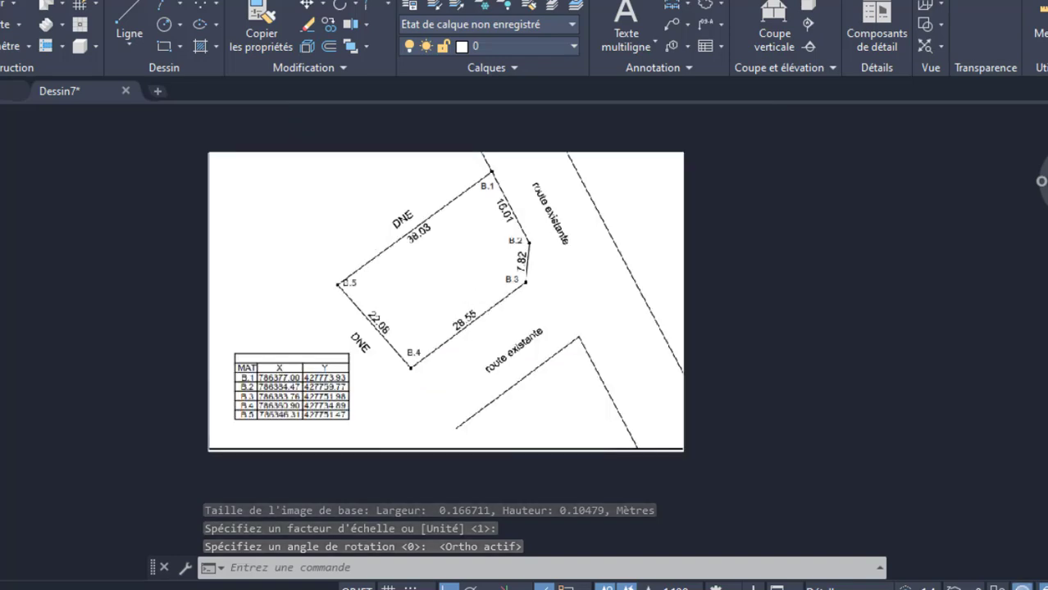
# Turn off ortho mode and add the dynamic input (Saisie dynamique) toggle to the status bar.
pyautogui.scroll(-2, 320, 283)
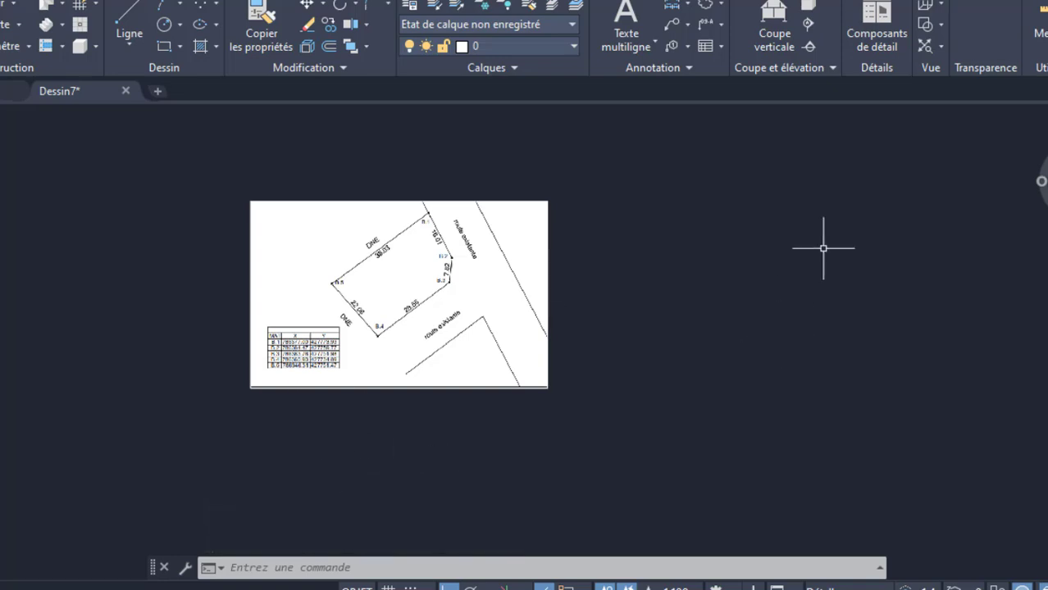
pyautogui.scroll(2, 526, 183)
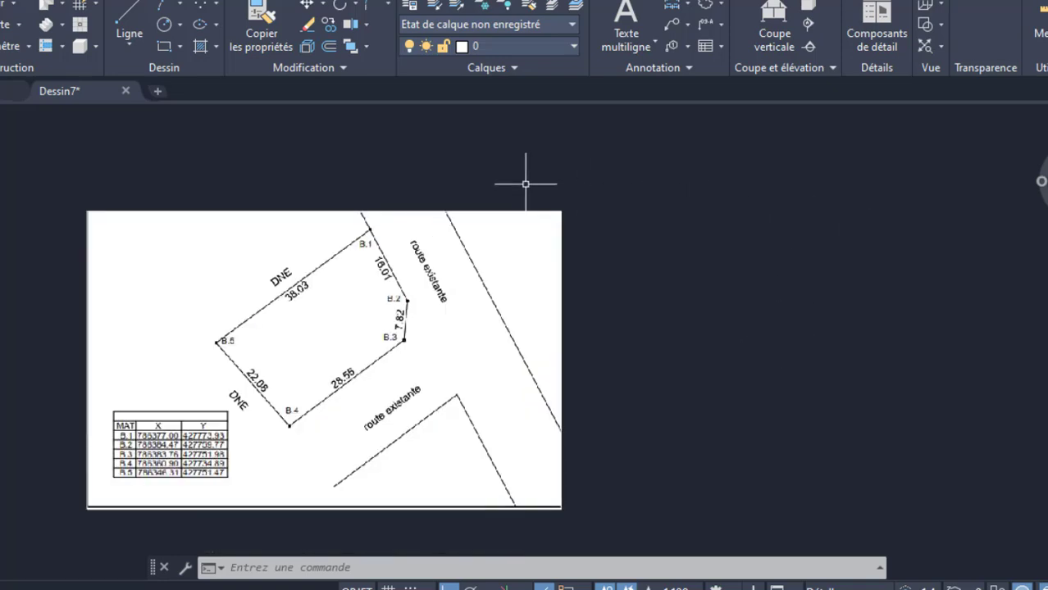
pyautogui.scroll(-2, 526, 184)
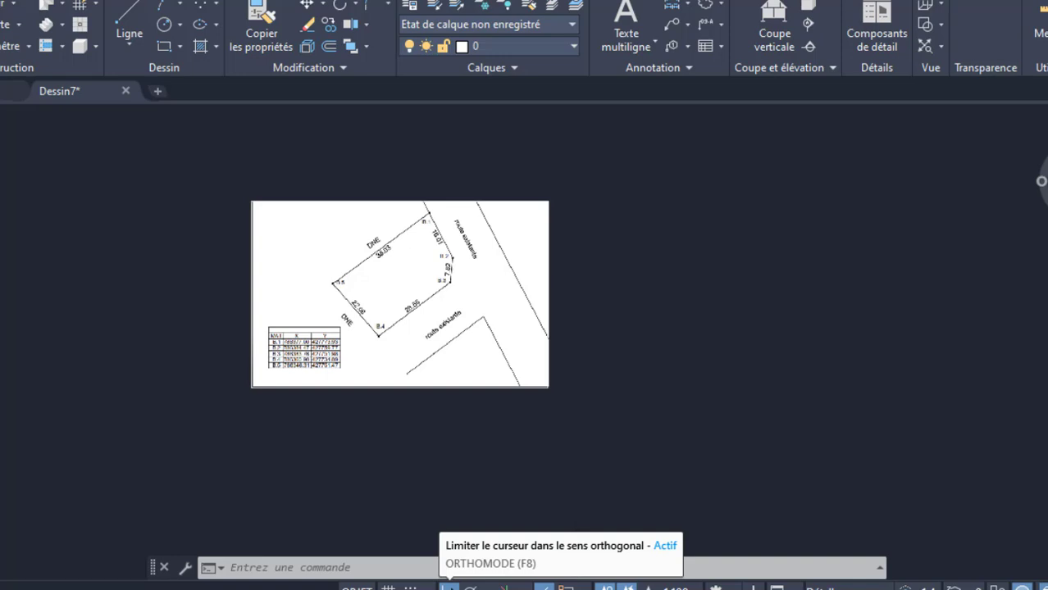
pyautogui.click(448, 587)
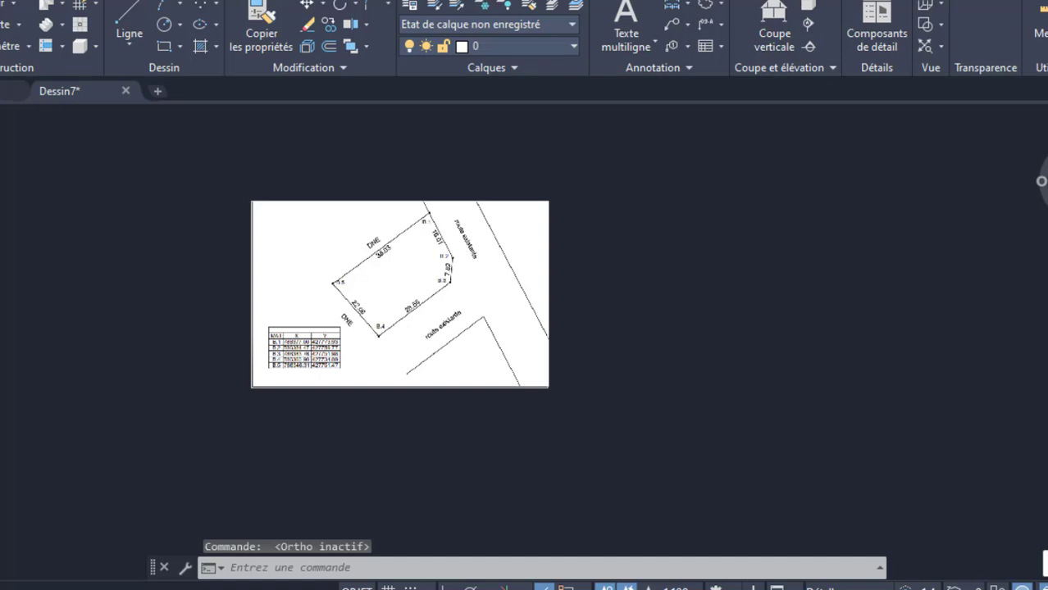
pyautogui.click(1041, 586)
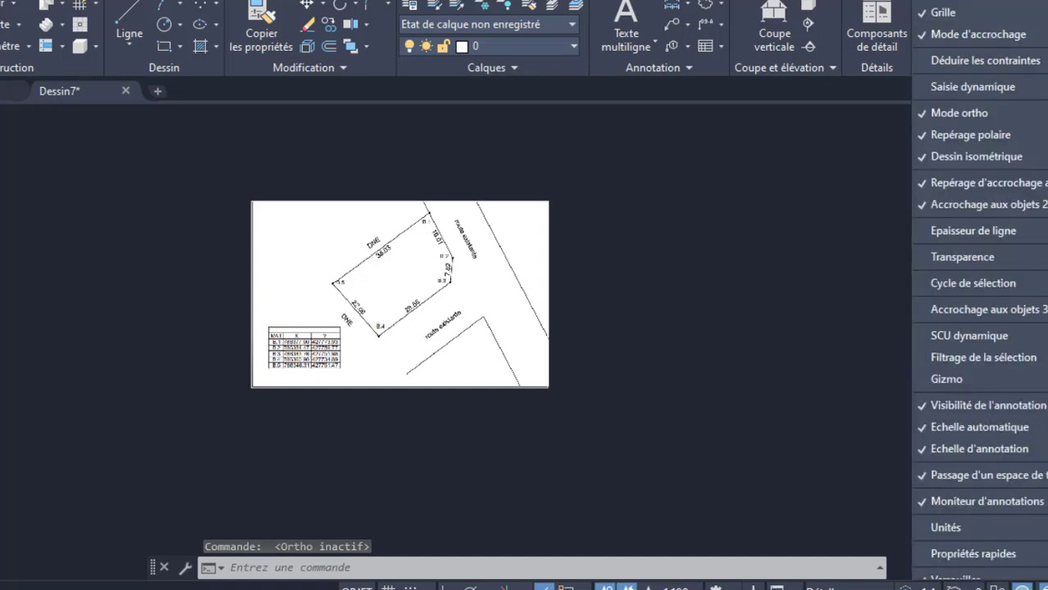
pyautogui.click(923, 92)
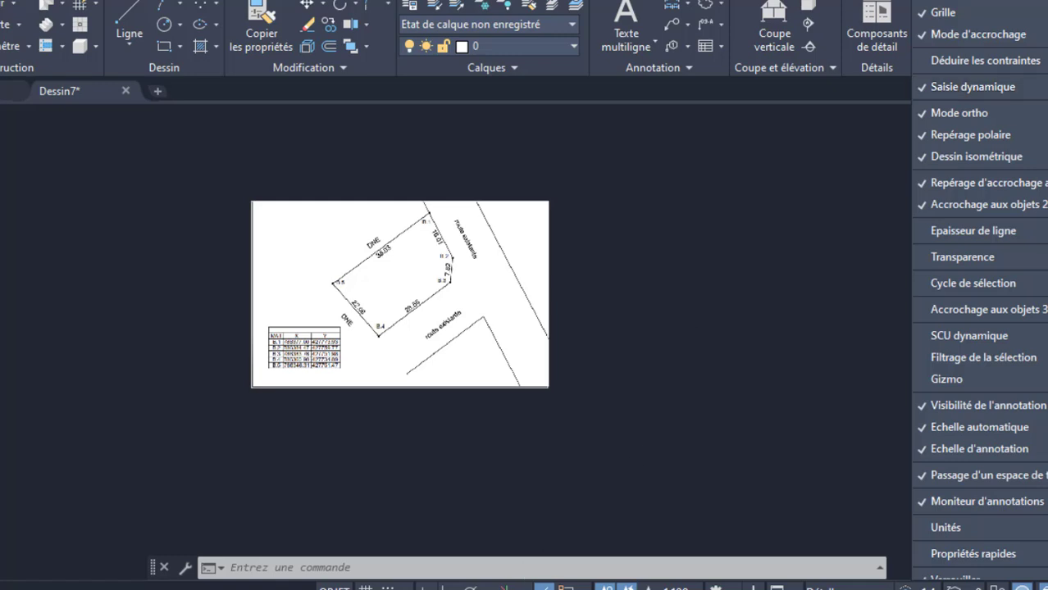
pyautogui.click(424, 586)
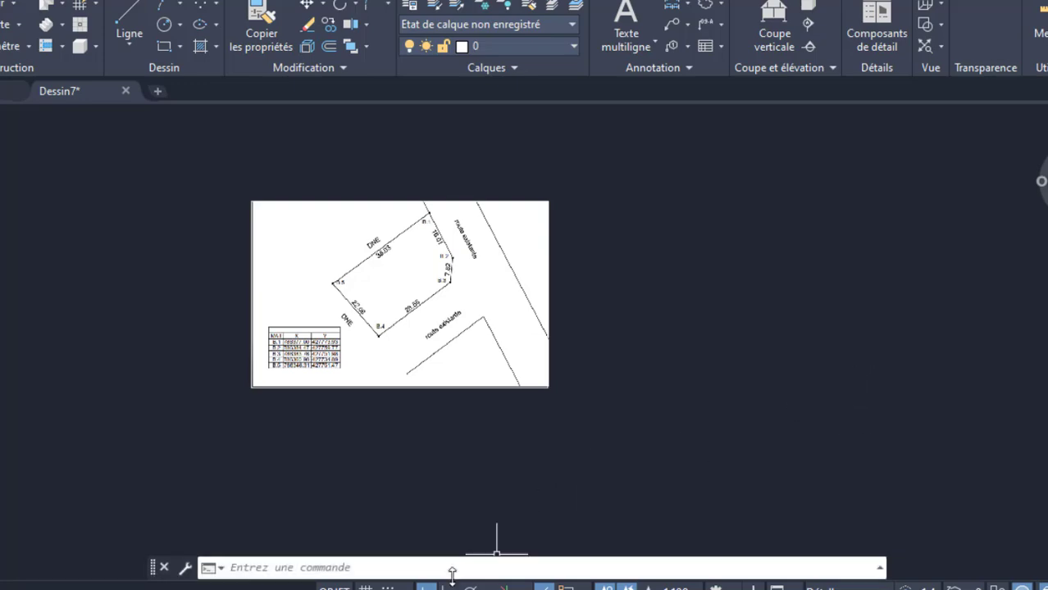
pyautogui.scroll(3, 516, 235)
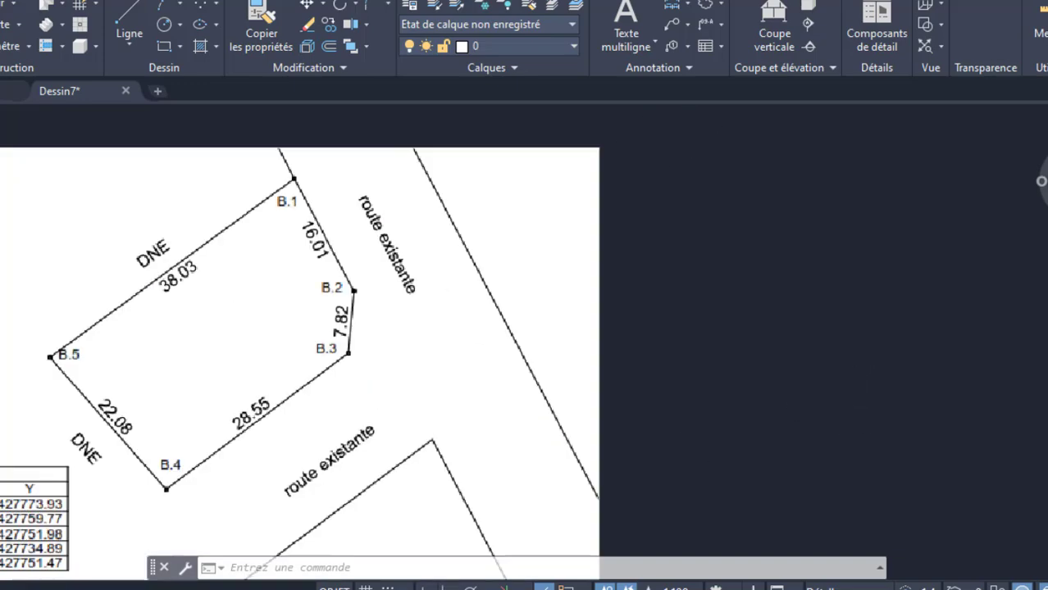
pyautogui.scroll(-3, 519, 232)
pyautogui.scroll(4, 377, 295)
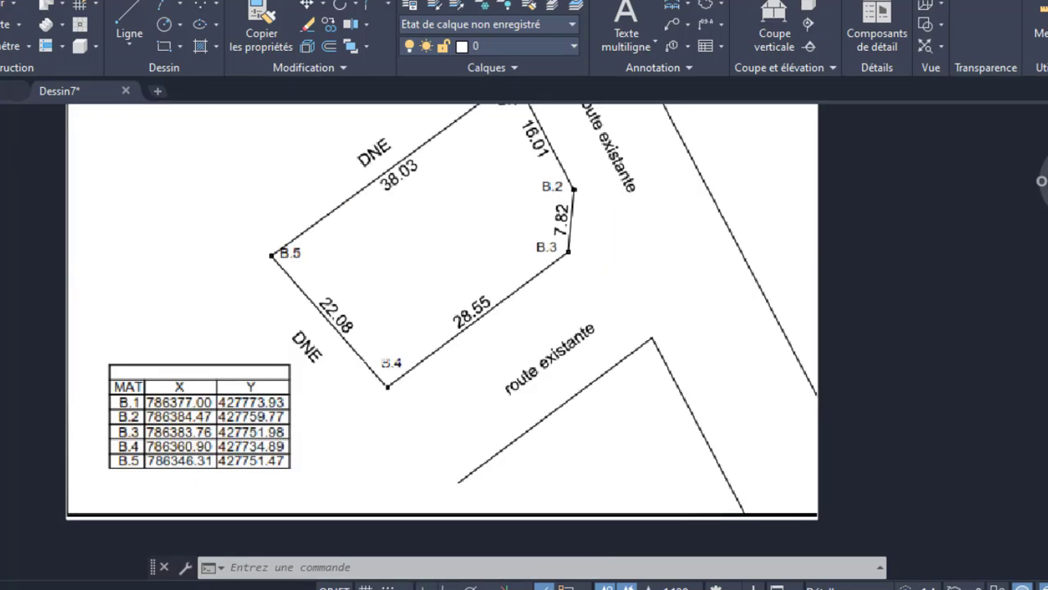
pyautogui.scroll(-2, 385, 362)
pyautogui.scroll(-2, 367, 431)
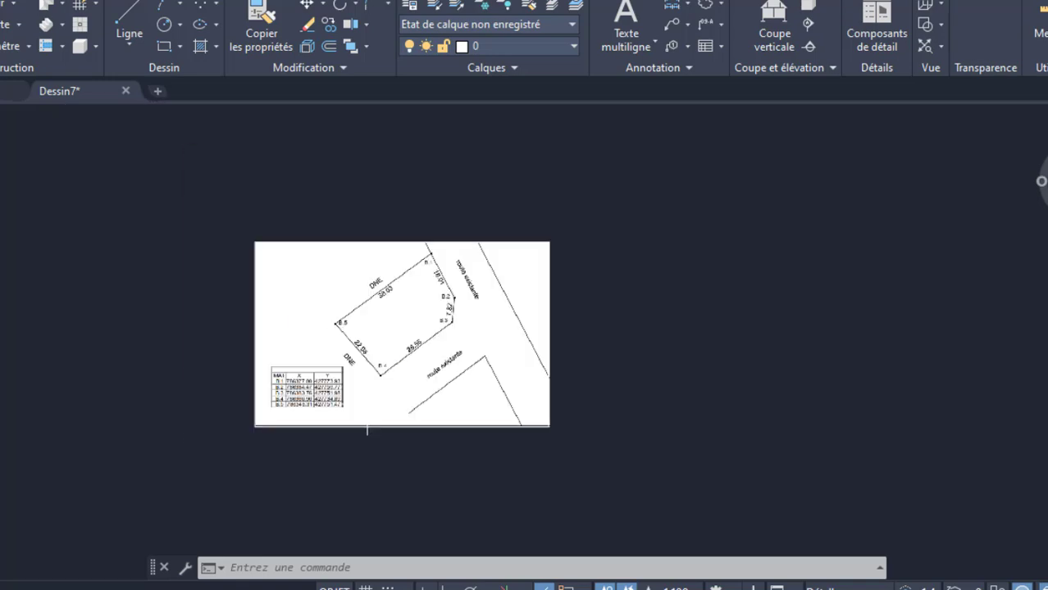
pyautogui.scroll(2, 382, 347)
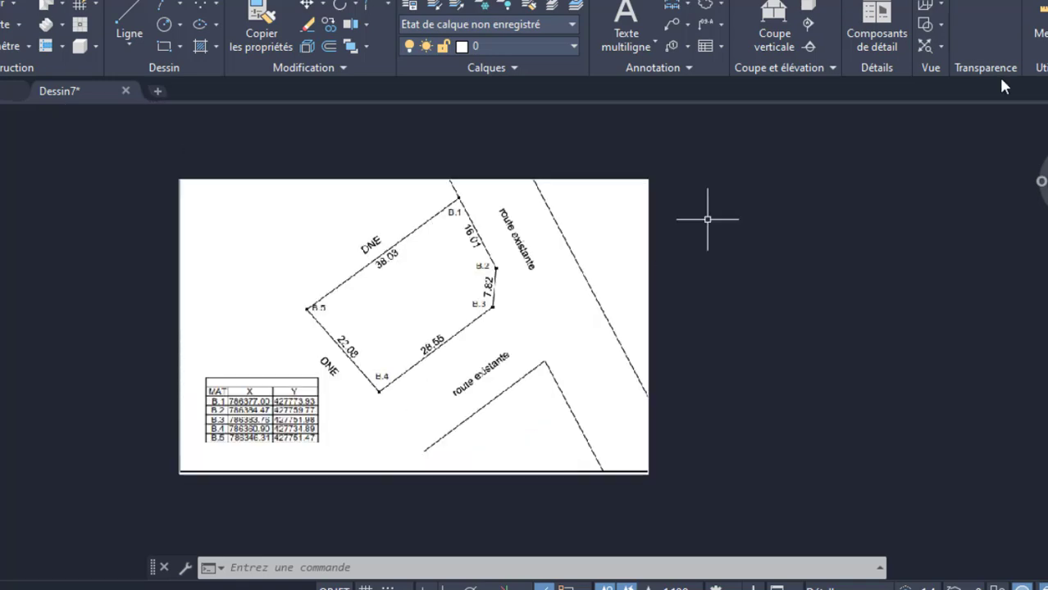
# Start a line at the B.1 coordinates from the plan's table, 786377,427773.93.
pyautogui.click(125, 28)
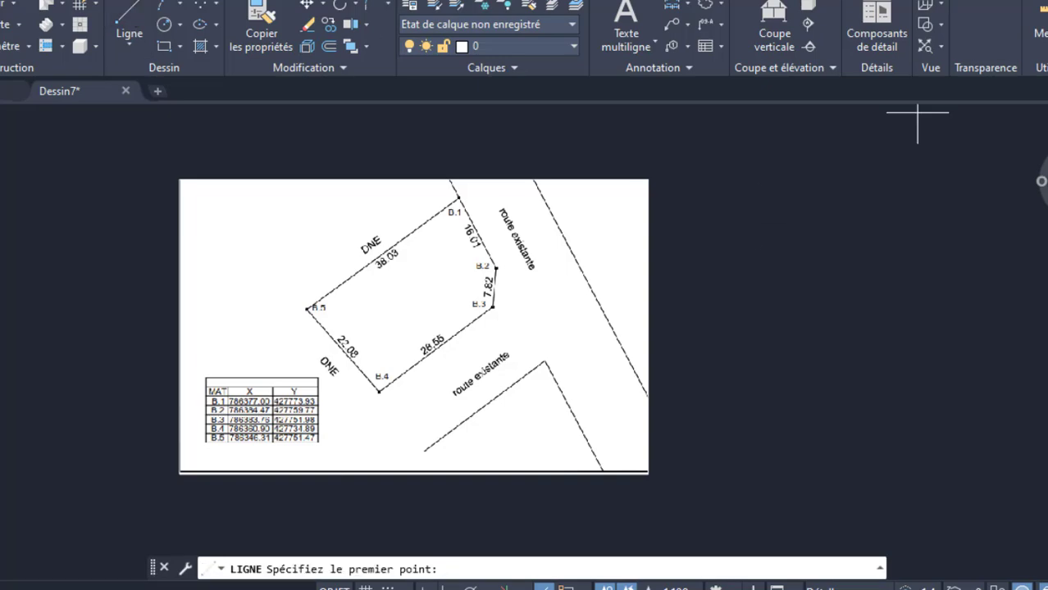
pyautogui.scroll(2, 135, 410)
pyautogui.scroll(4, 291, 434)
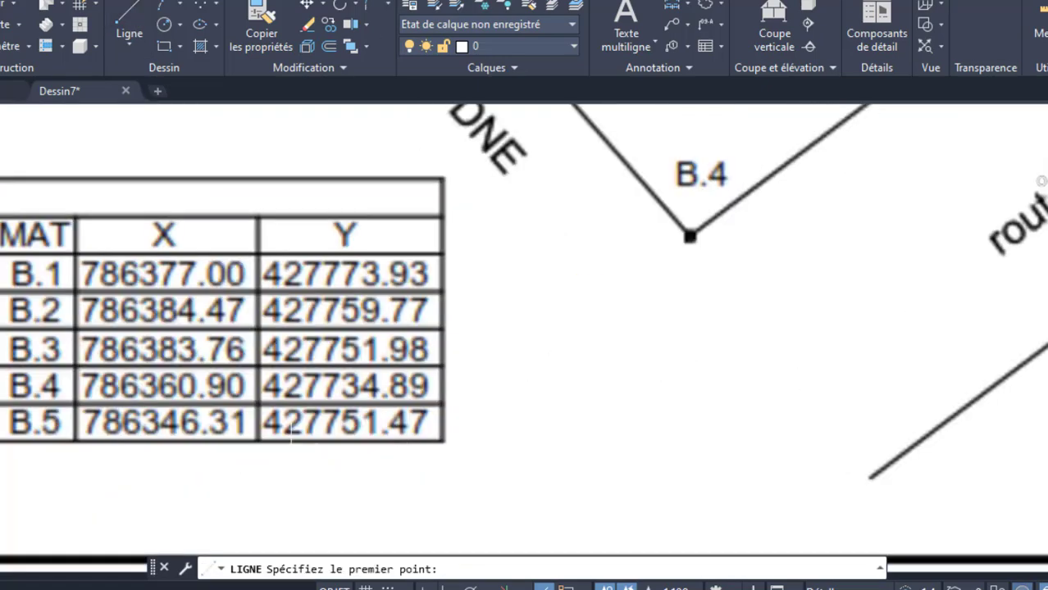
pyautogui.scroll(-3, 291, 440)
pyautogui.scroll(-2, 291, 440)
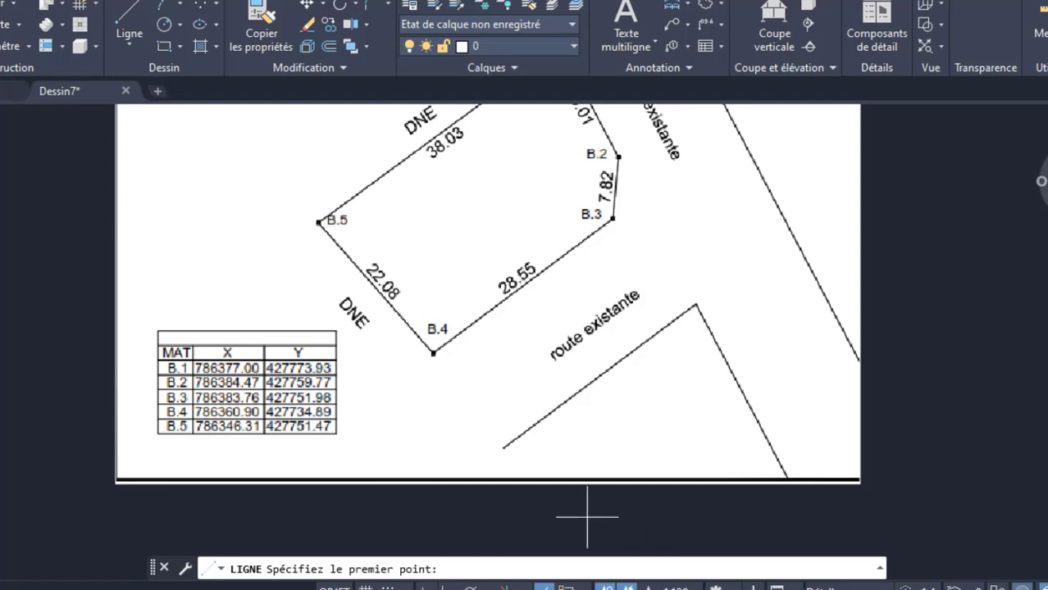
pyautogui.write('78')
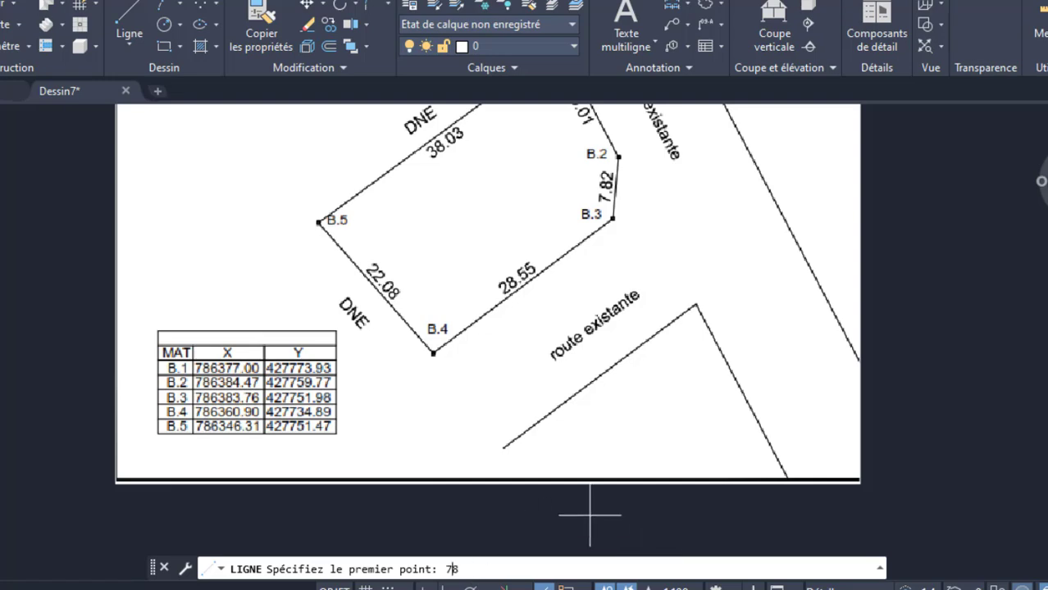
pyautogui.write('6377')
pyautogui.write(',427773.93')
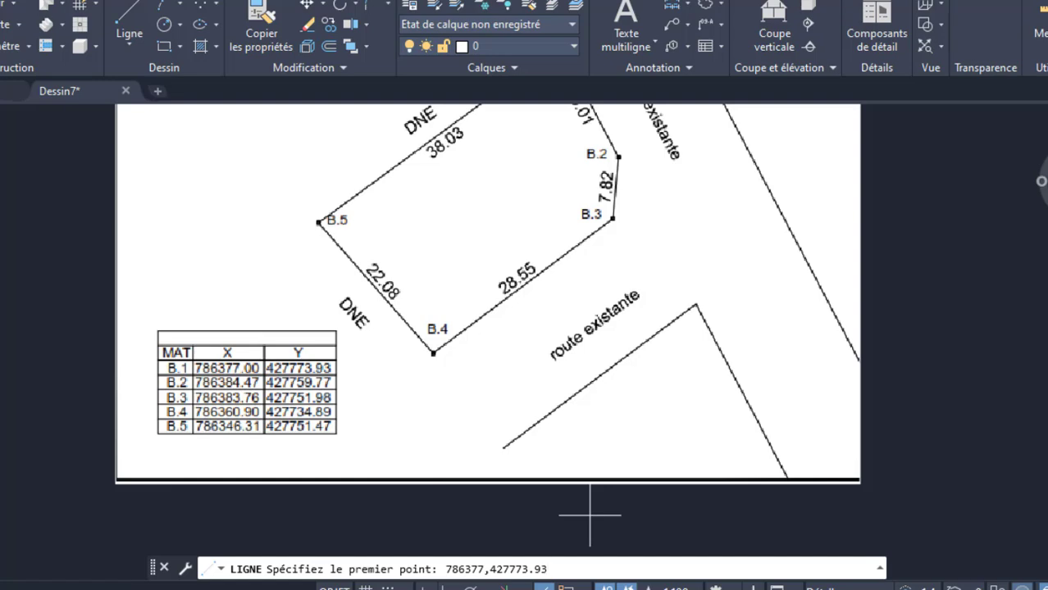
pyautogui.press('Return')
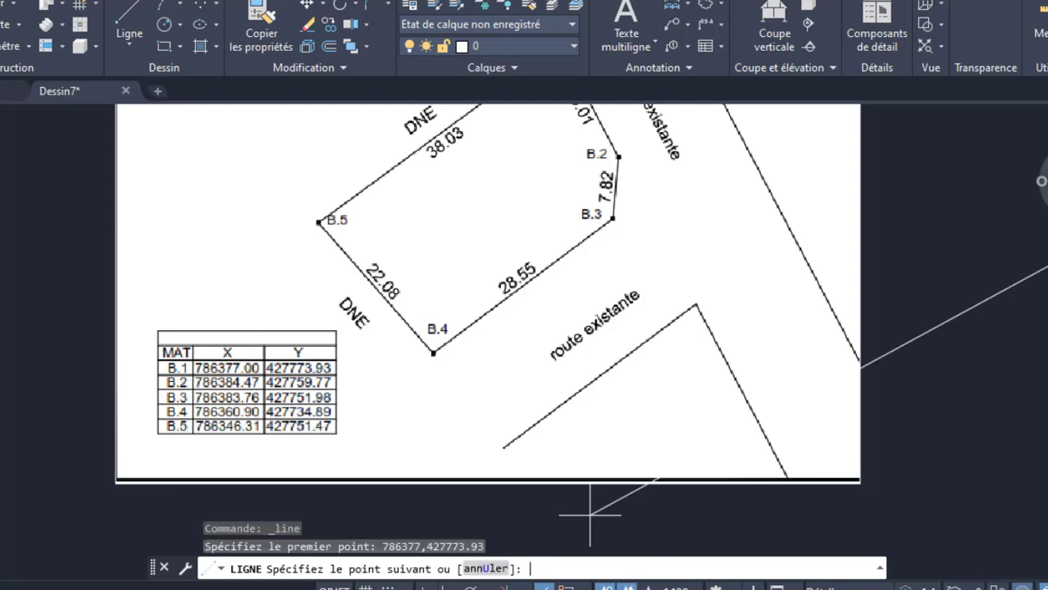
# Continue the line to B.2 at 786384.47,427759.77 and to B.3 at 786383.76,427751.98.
pyautogui.write('78')
pyautogui.write('6384.47,4277')
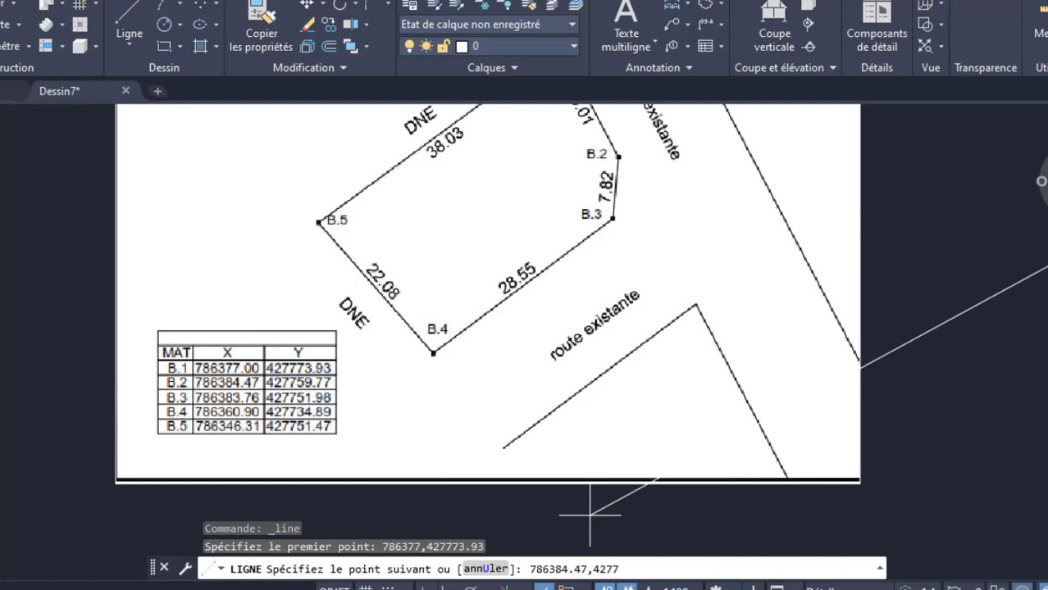
pyautogui.write('59.77')
pyautogui.press('Return')
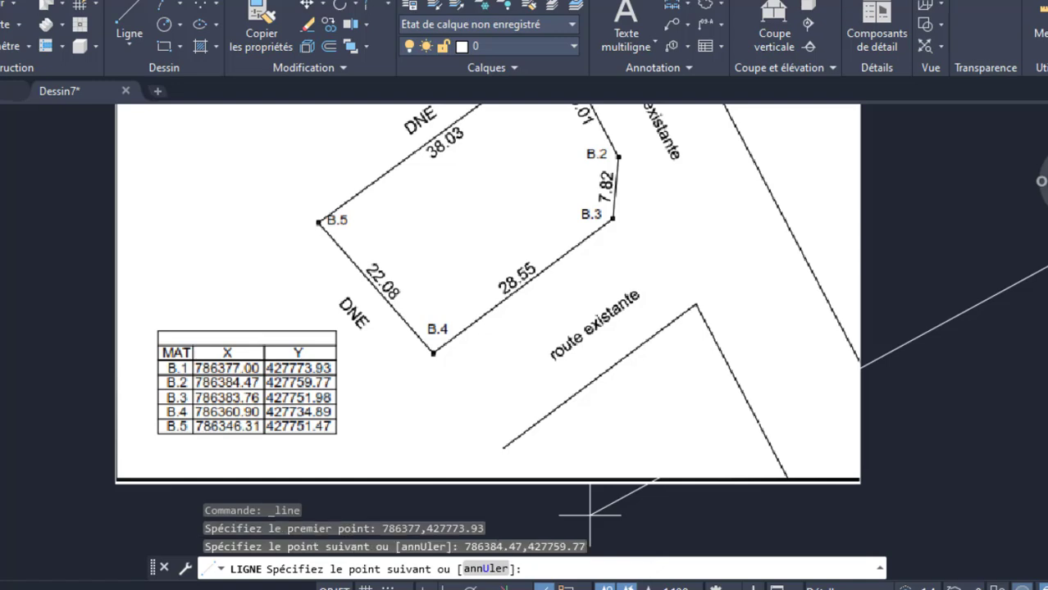
pyautogui.write('786383.76,4277')
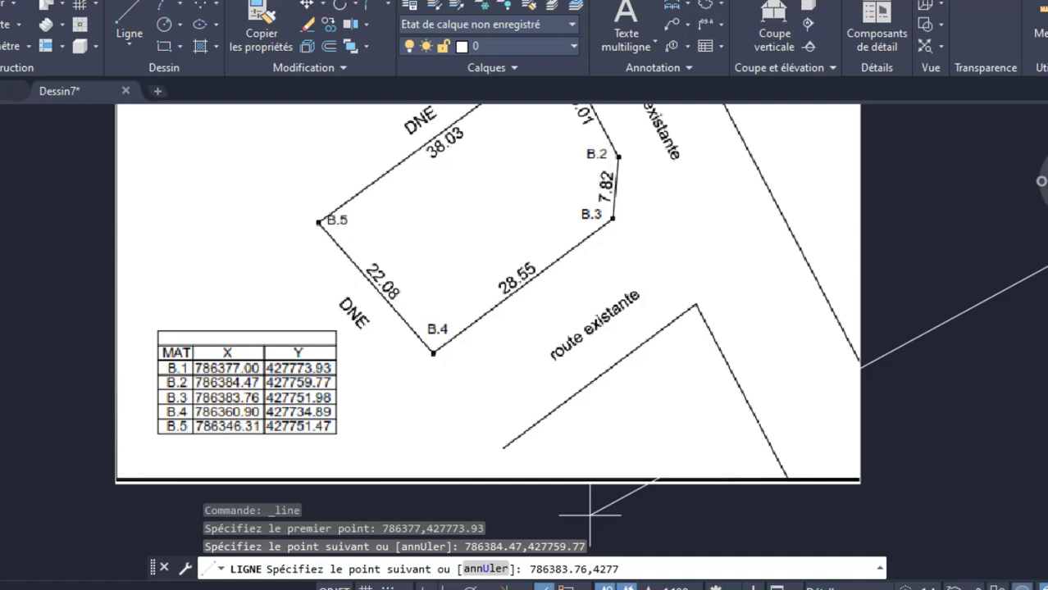
pyautogui.write('51.98')
pyautogui.press('Return')
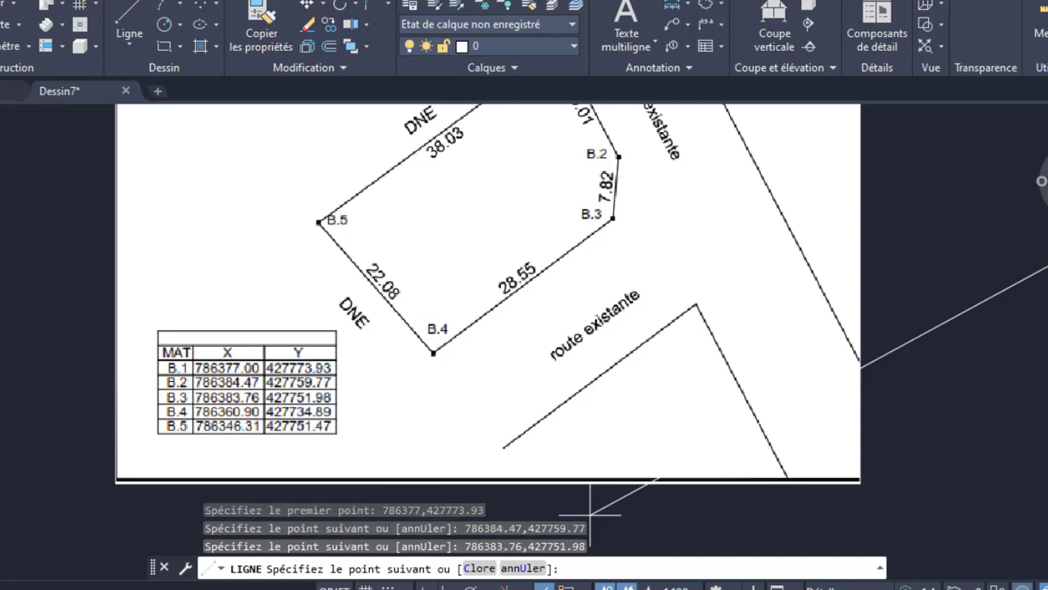
# Continue the line to B.4 at 786360.90,427734.89 and B.5 at 786346.31,427751.47, and close the boundary back to B.1.
pyautogui.write('786360.90')
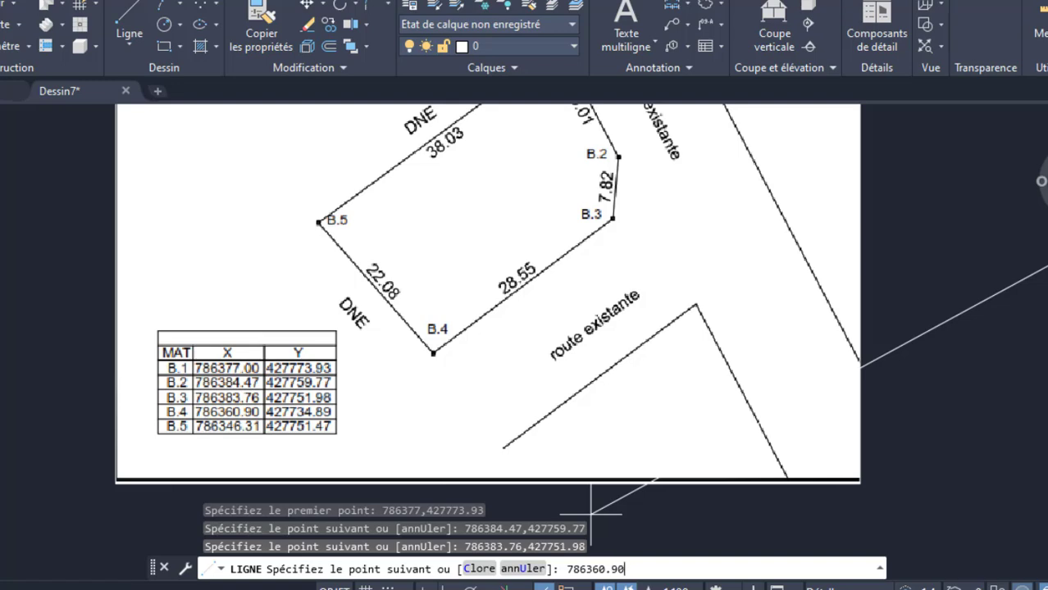
pyautogui.write(',427734.89')
pyautogui.press('Return')
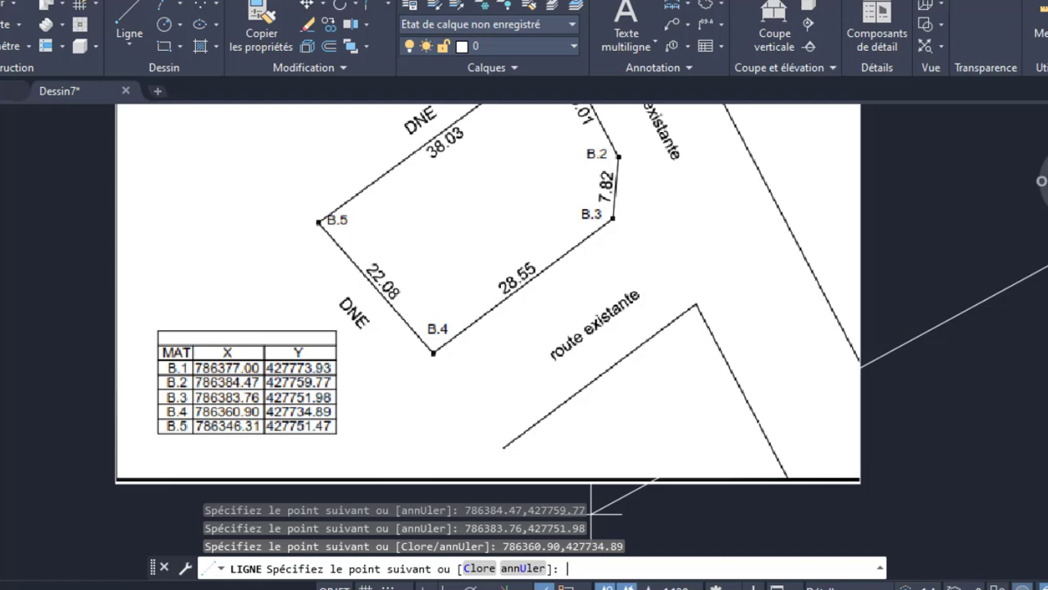
pyautogui.write('786346.31,42775')
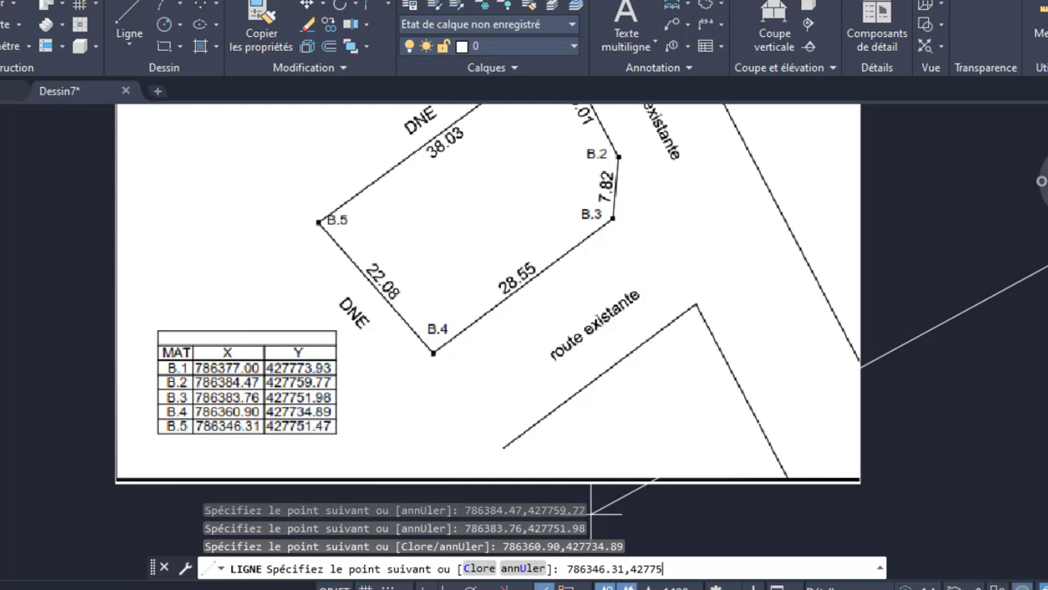
pyautogui.write('1.47')
pyautogui.press('Return')
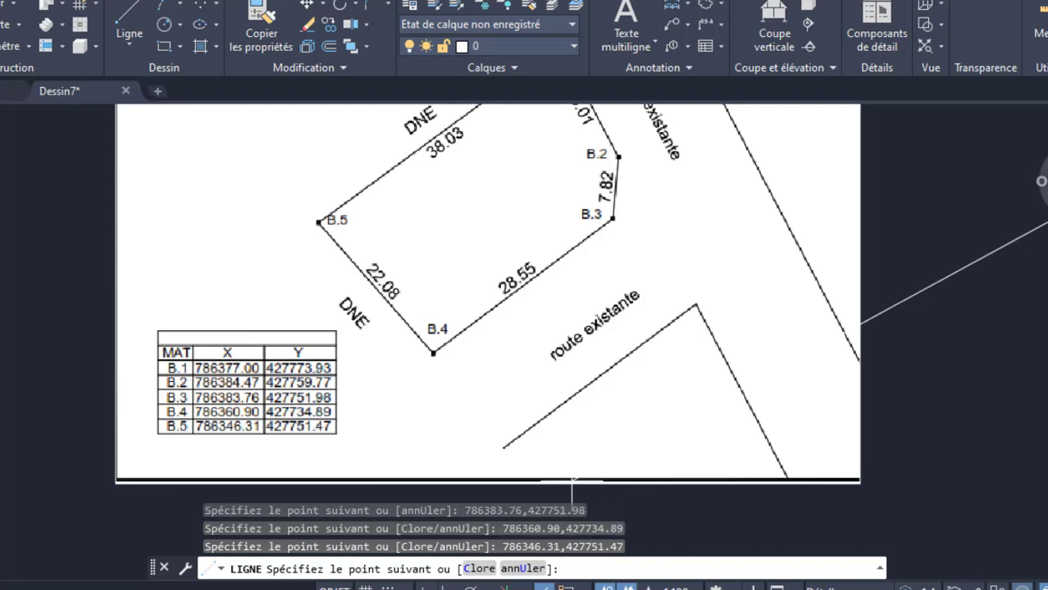
pyautogui.click(479, 572)
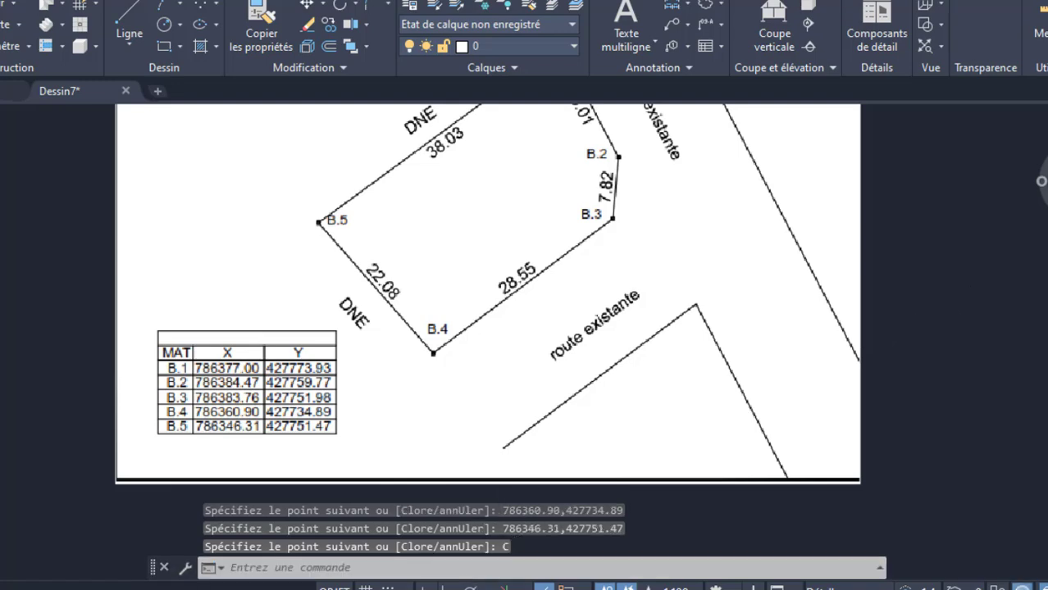
# Locate the drawn plot boundary far from the pasted plan image and examine its outline.
pyautogui.scroll(-15, 505, 320)
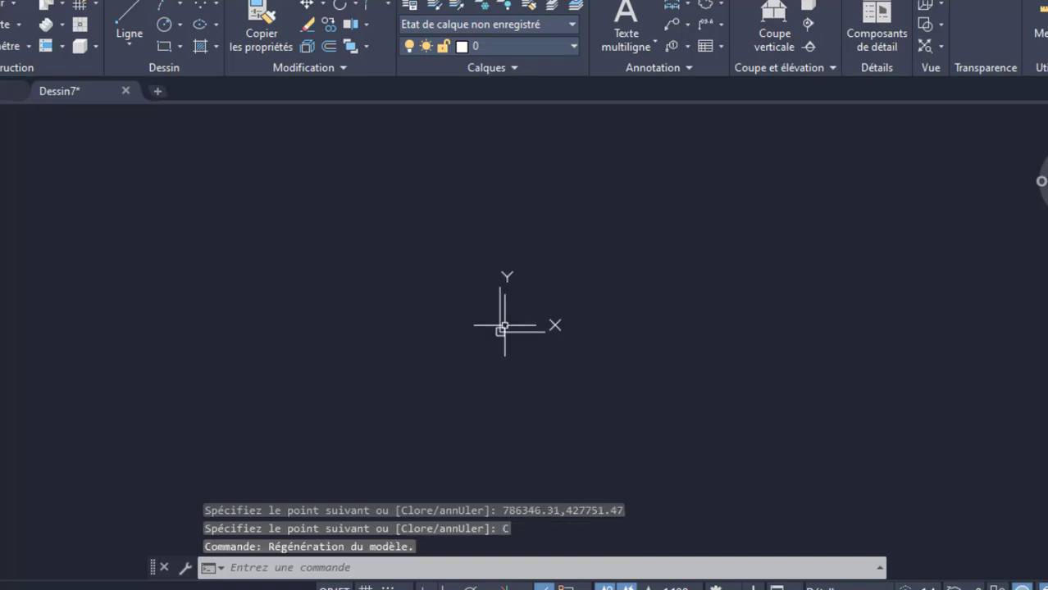
pyautogui.scroll(-8, 505, 325)
pyautogui.scroll(-12, 575, 285)
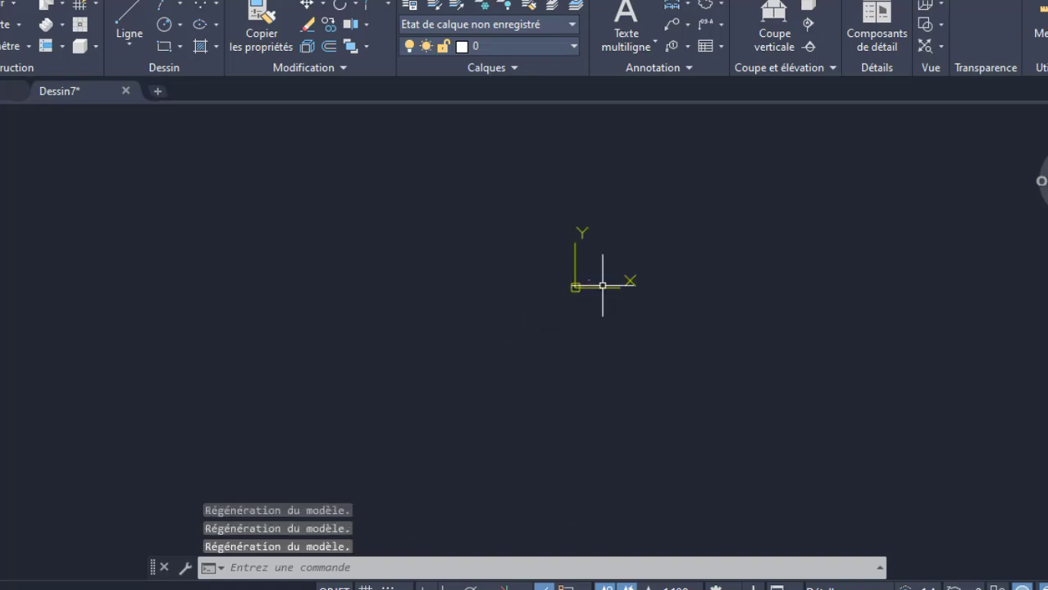
pyautogui.scroll(15, 602, 285)
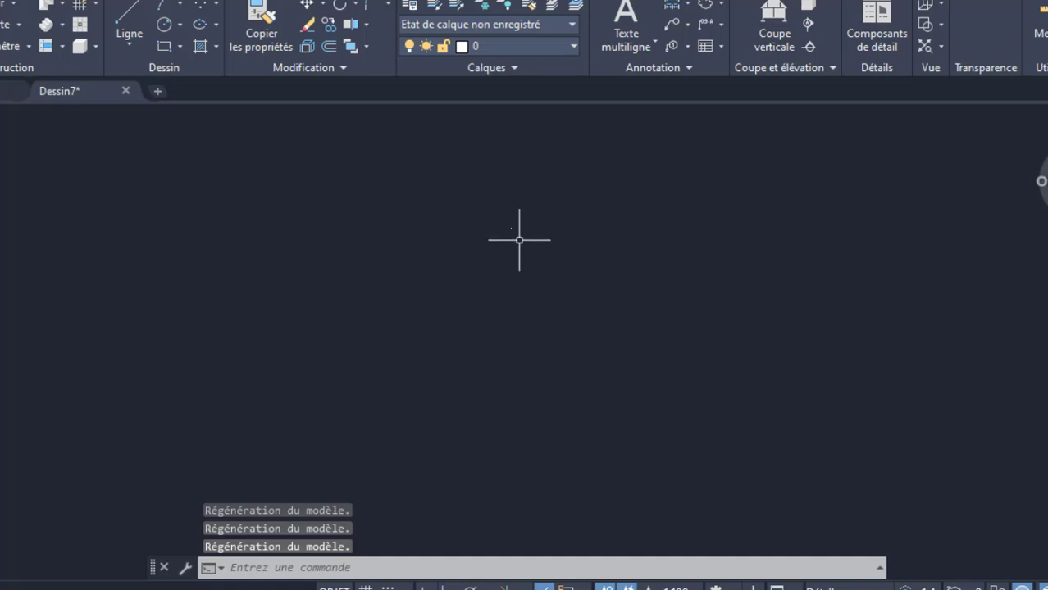
pyautogui.scroll(10, 483, 197)
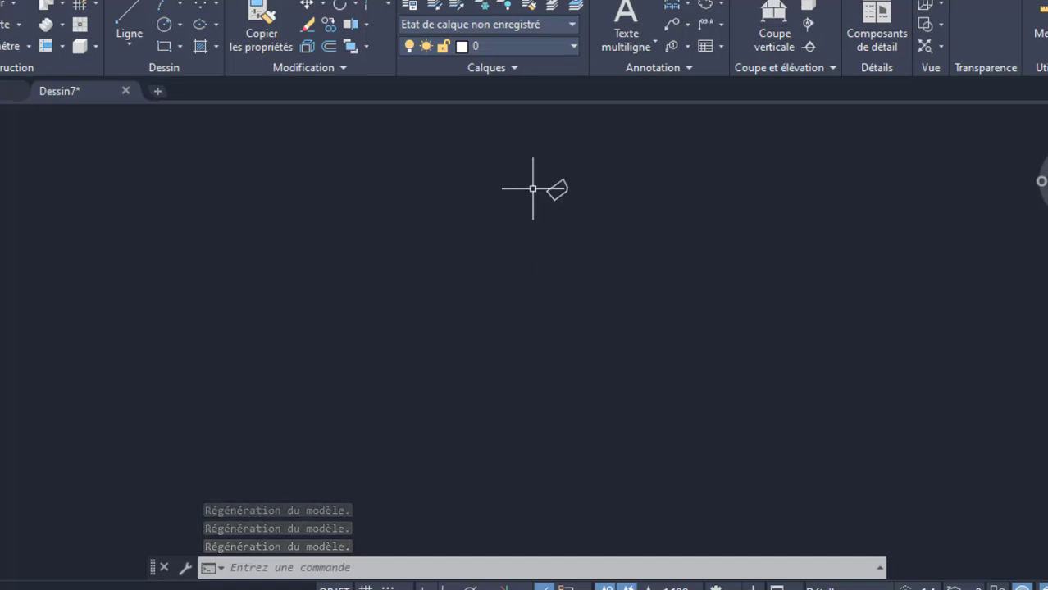
pyautogui.scroll(6, 546, 176)
pyautogui.scroll(5, 628, 209)
pyautogui.scroll(-5, 644, 196)
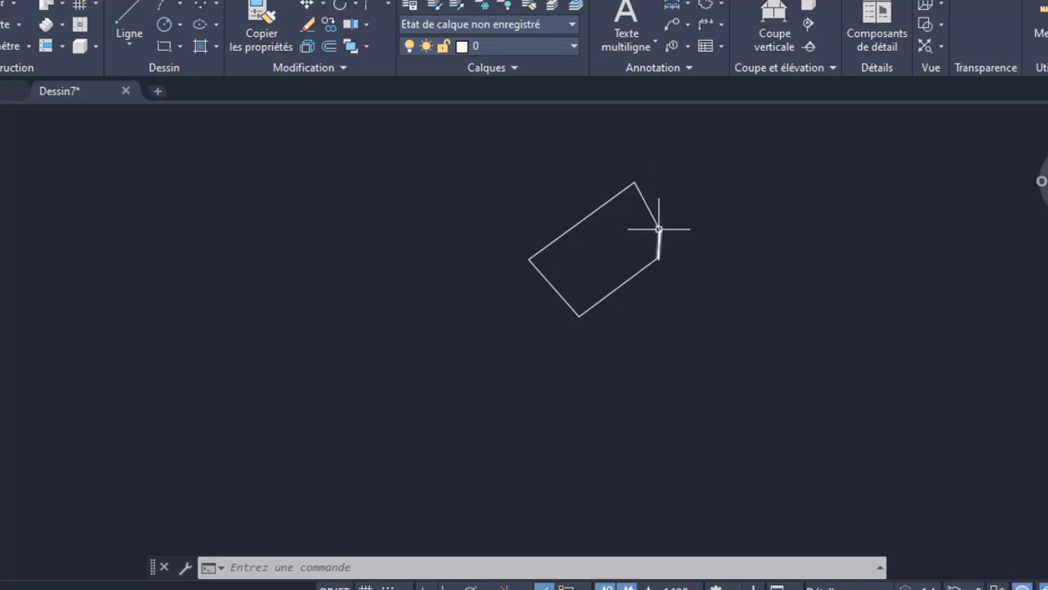
pyautogui.scroll(2, 701, 205)
pyautogui.scroll(-4, 343, 300)
pyautogui.scroll(2, 502, 264)
pyautogui.scroll(2, 491, 266)
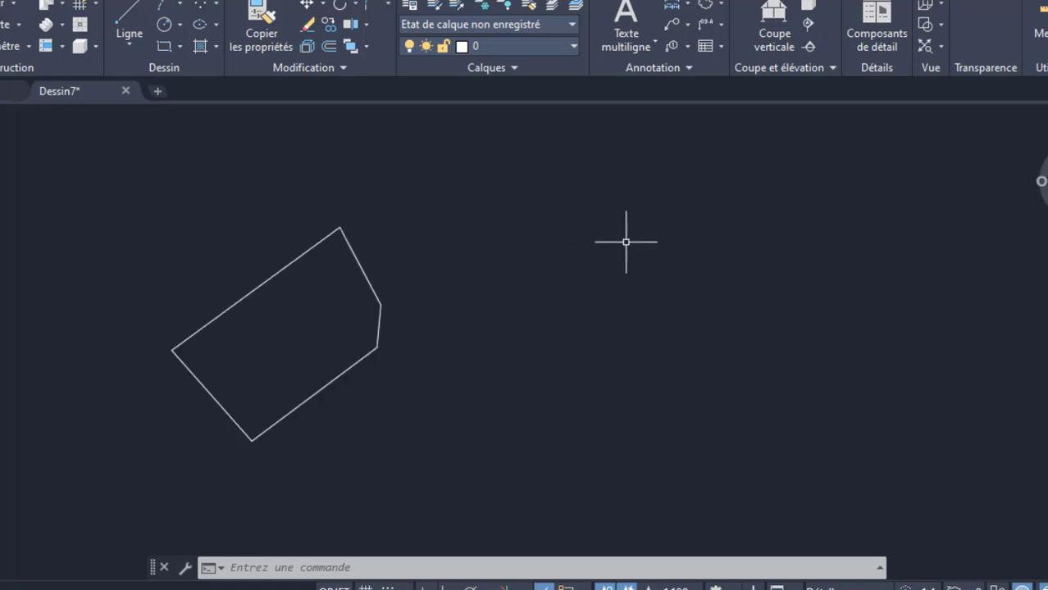
# Paste another copy of the plan image beside the boundary at scale factor 1, with ortho mode on to keep it unrotated.
pyautogui.hotkey('ctrl', 'v')
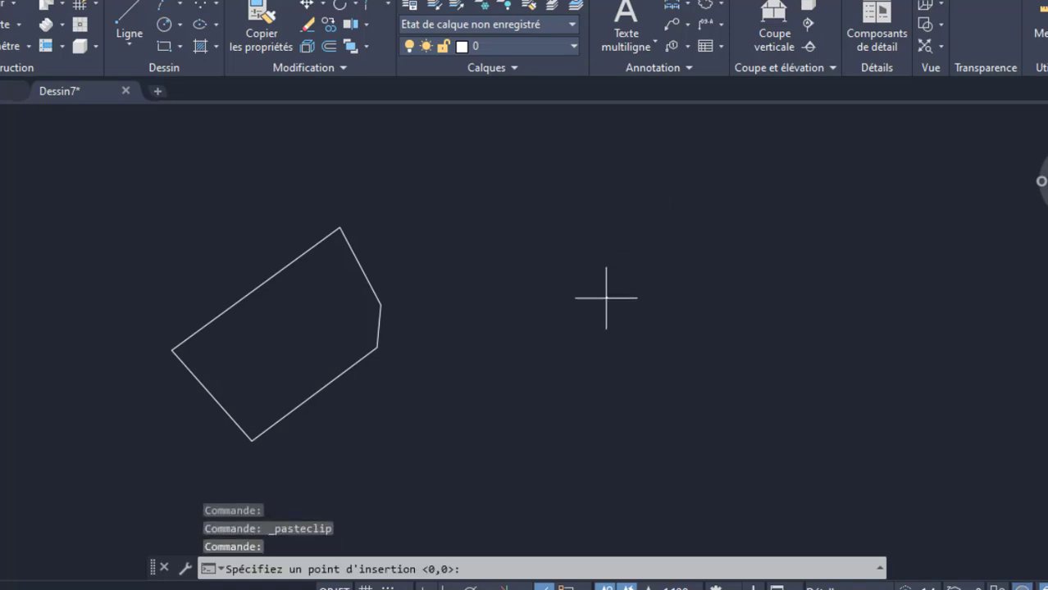
pyautogui.click(474, 324)
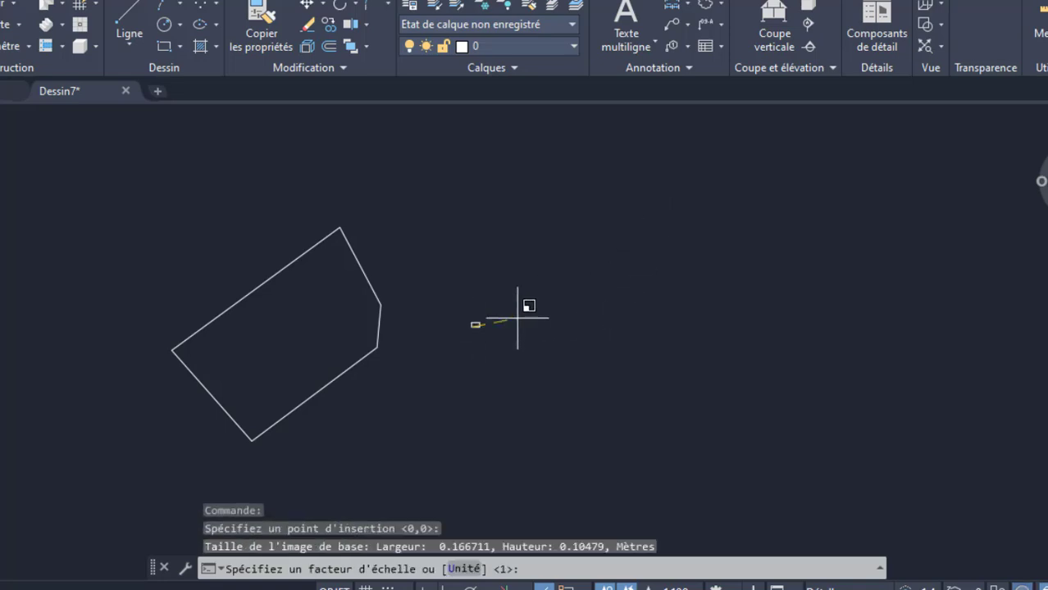
pyautogui.press('Return')
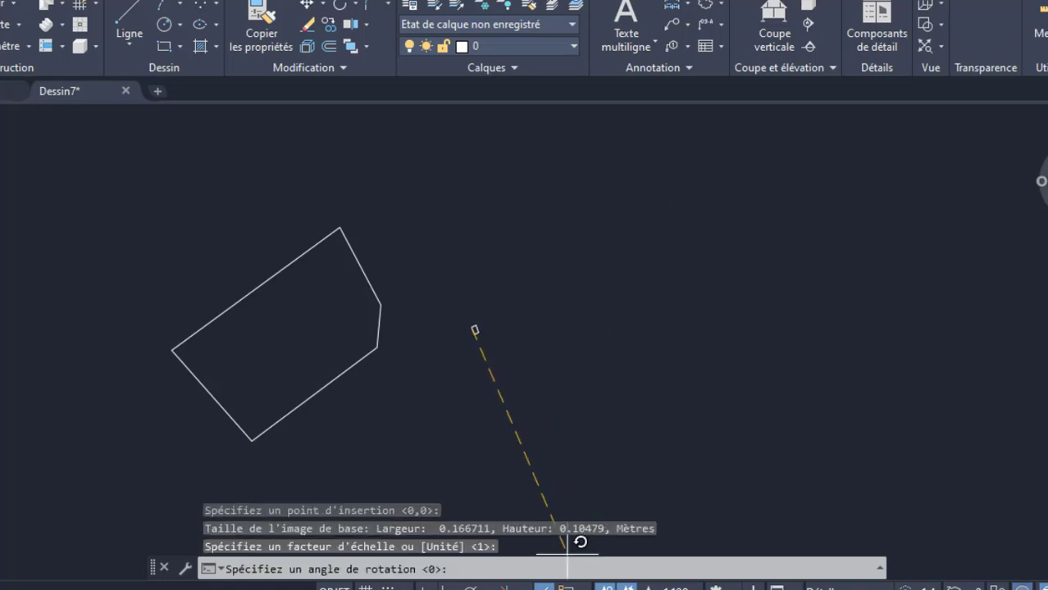
pyautogui.press('F8')
pyautogui.click(584, 351)
pyautogui.scroll(2, 459, 347)
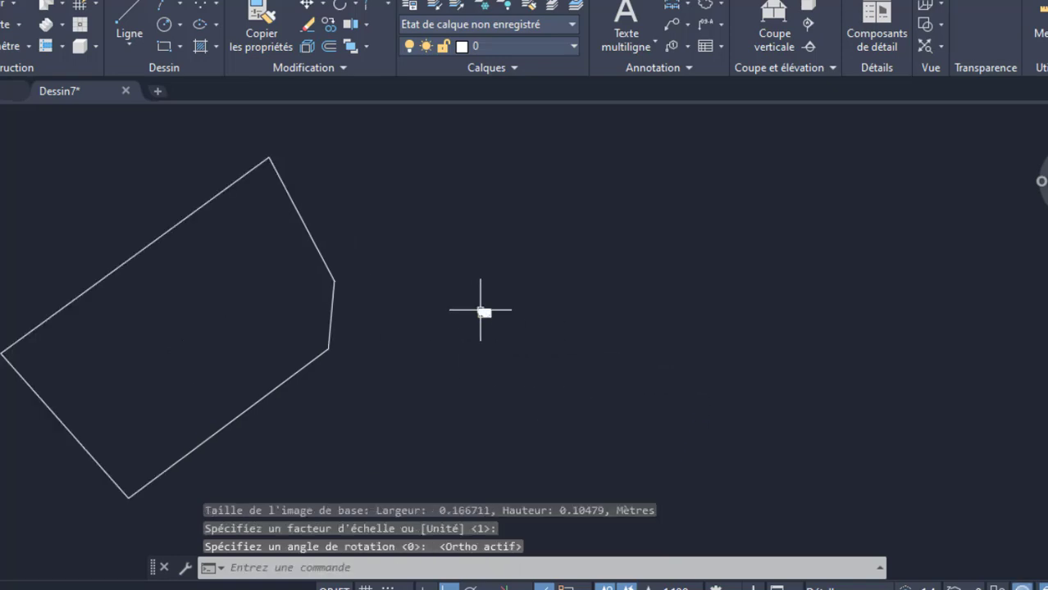
# Enlarge the newly pasted plan image by stretching its lower-right and lower-left corners until the plan is readable.
pyautogui.click(484, 311)
pyautogui.scroll(3, 482, 309)
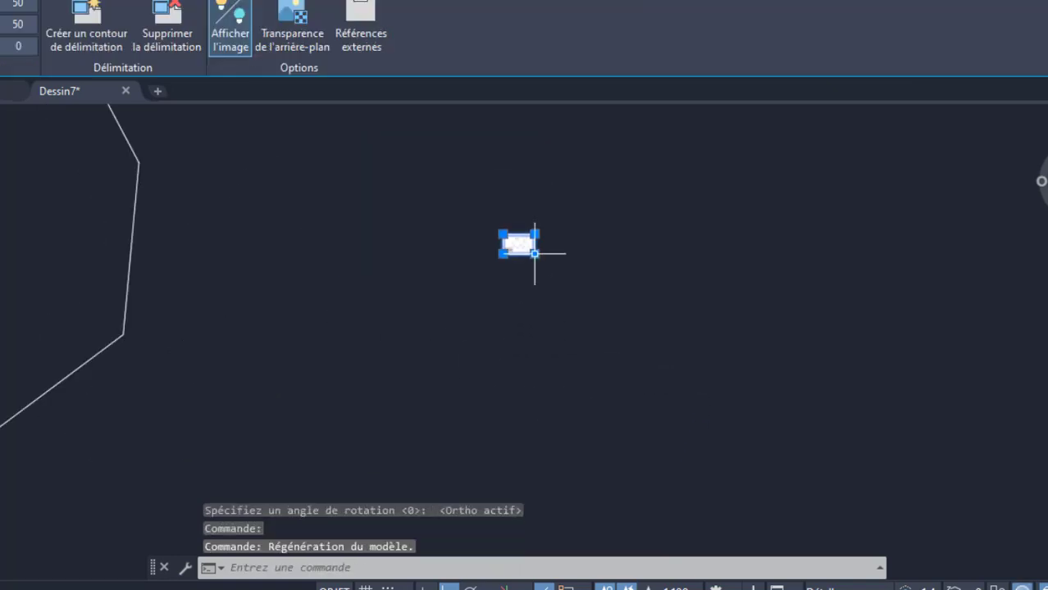
pyautogui.click(535, 253)
pyautogui.click(680, 358)
pyautogui.scroll(-5, 636, 297)
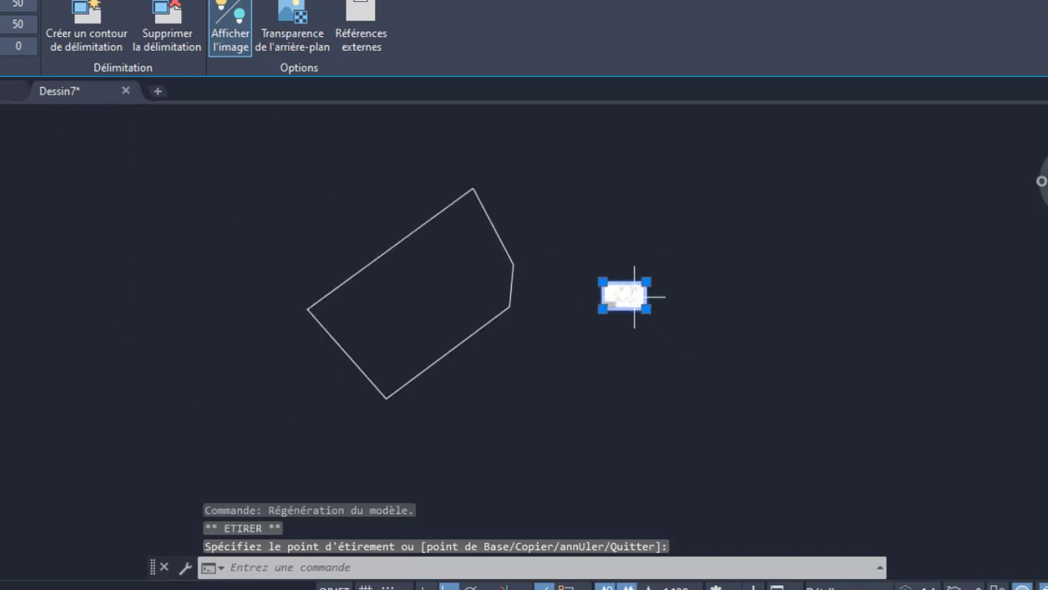
pyautogui.click(602, 309)
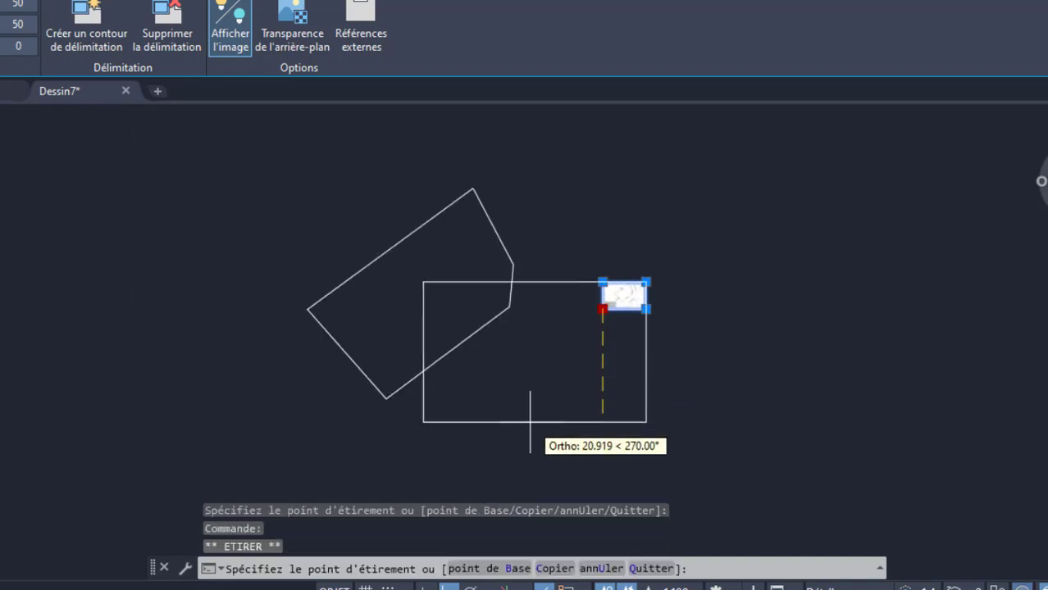
pyautogui.click(529, 422)
pyautogui.scroll(2, 478, 279)
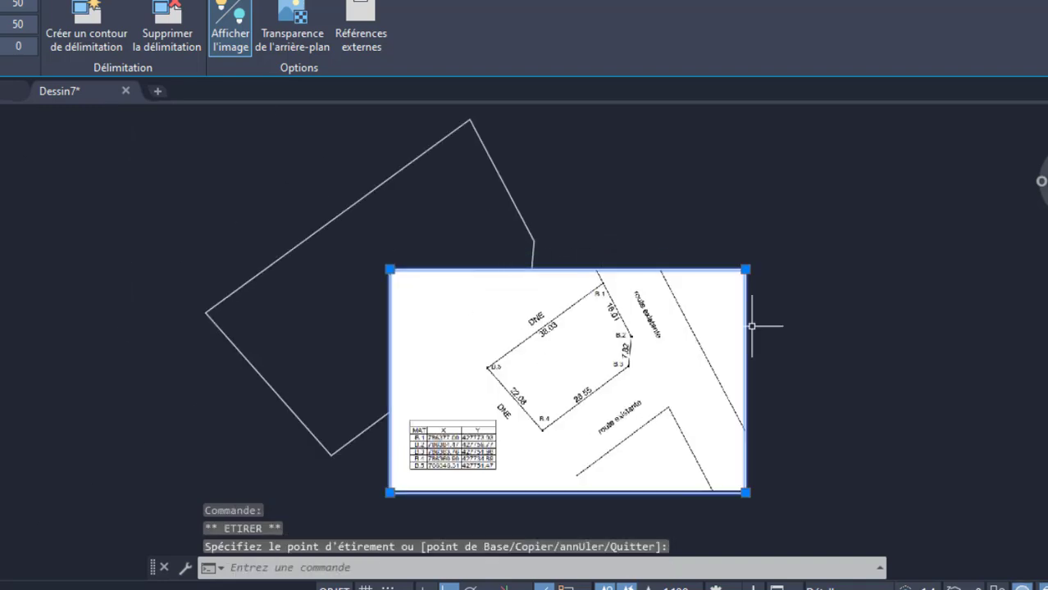
# Move the enlarged plan image horizontally to the right so it clears the drawn boundary.
pyautogui.click(33, 1)
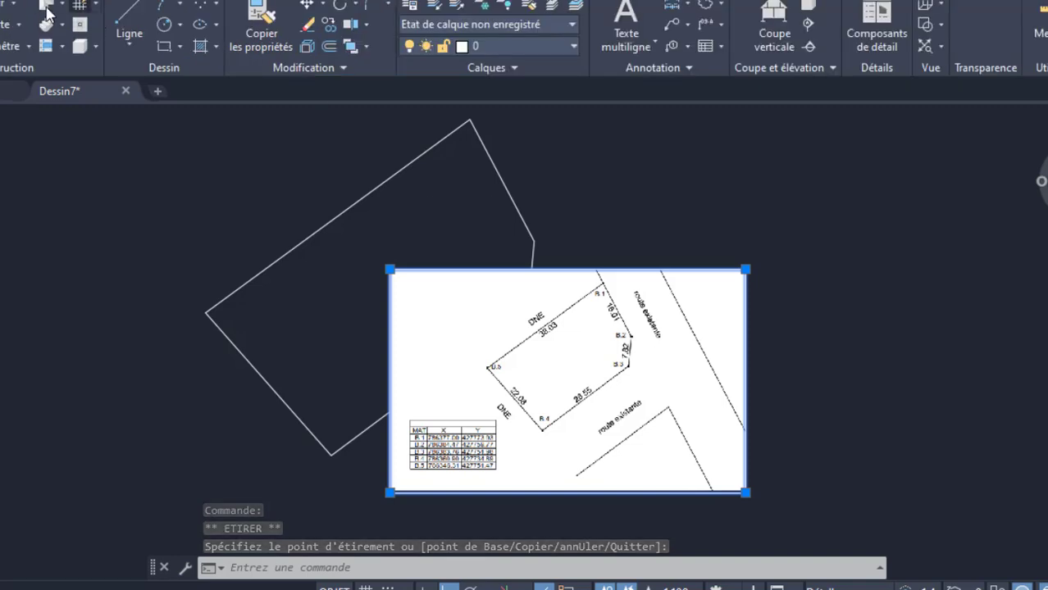
pyautogui.click(305, 6)
pyautogui.click(610, 324)
pyautogui.click(763, 243)
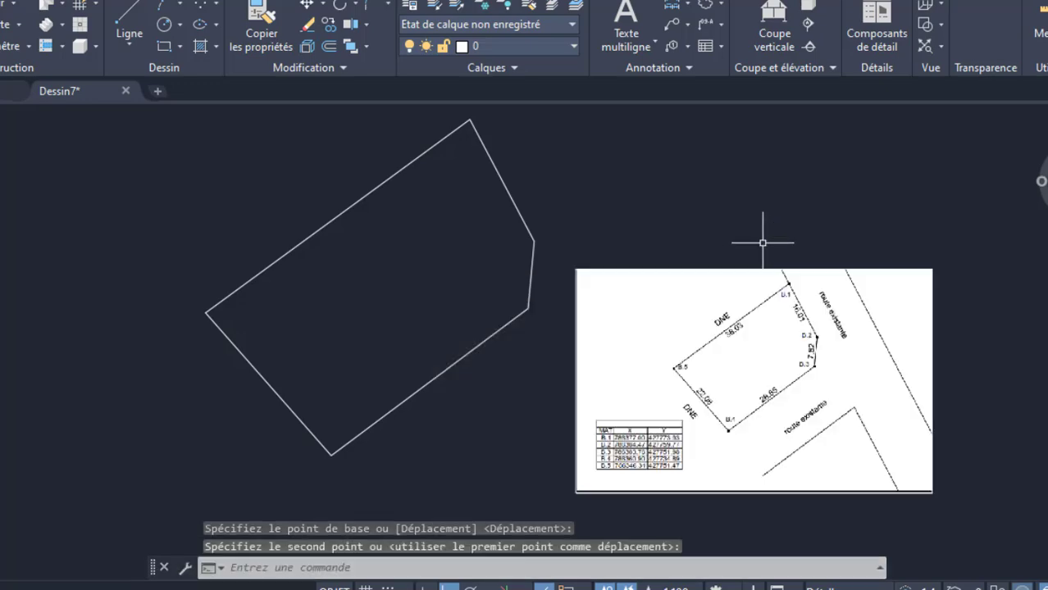
# Compare the drawn boundary with the plot outline, side lengths and coordinate table on the plan image.
pyautogui.scroll(2, 859, 439)
pyautogui.scroll(6, 618, 413)
pyautogui.scroll(-6, 557, 313)
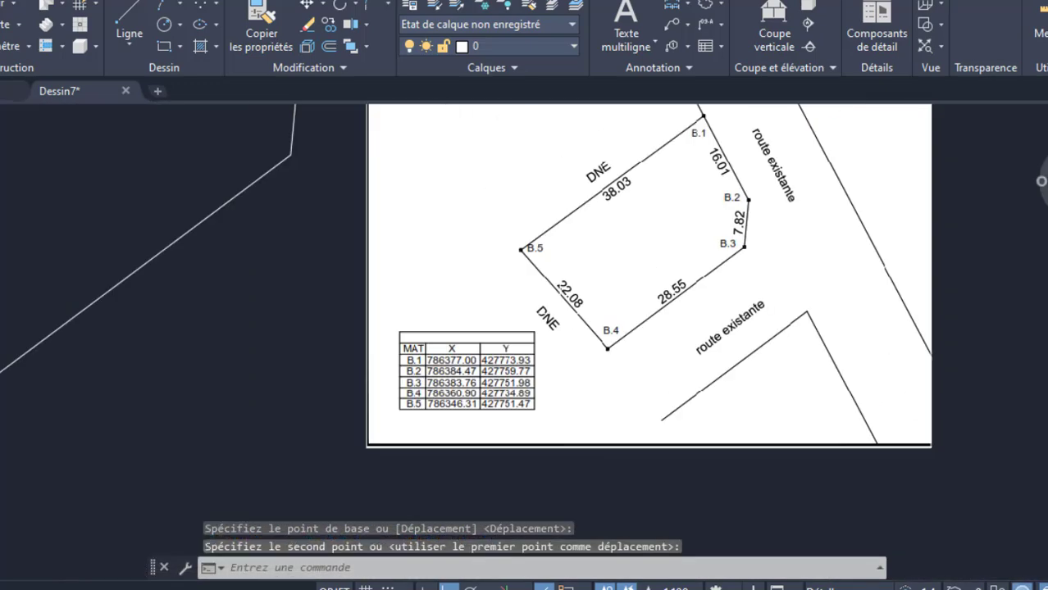
pyautogui.scroll(-4, 561, 349)
pyautogui.scroll(4, 534, 350)
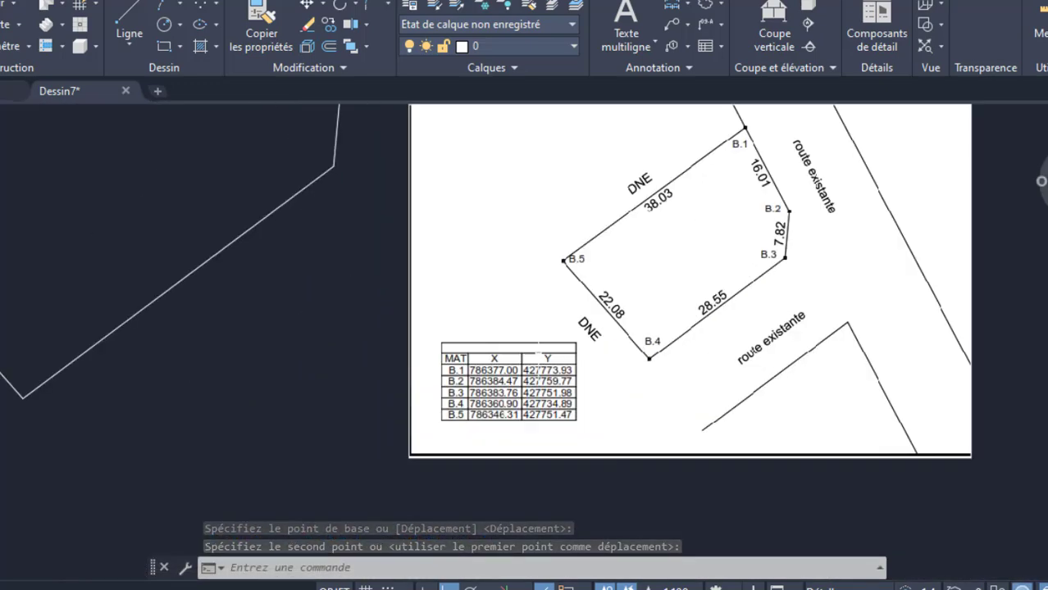
pyautogui.scroll(-2, 564, 365)
pyautogui.scroll(-2, 506, 359)
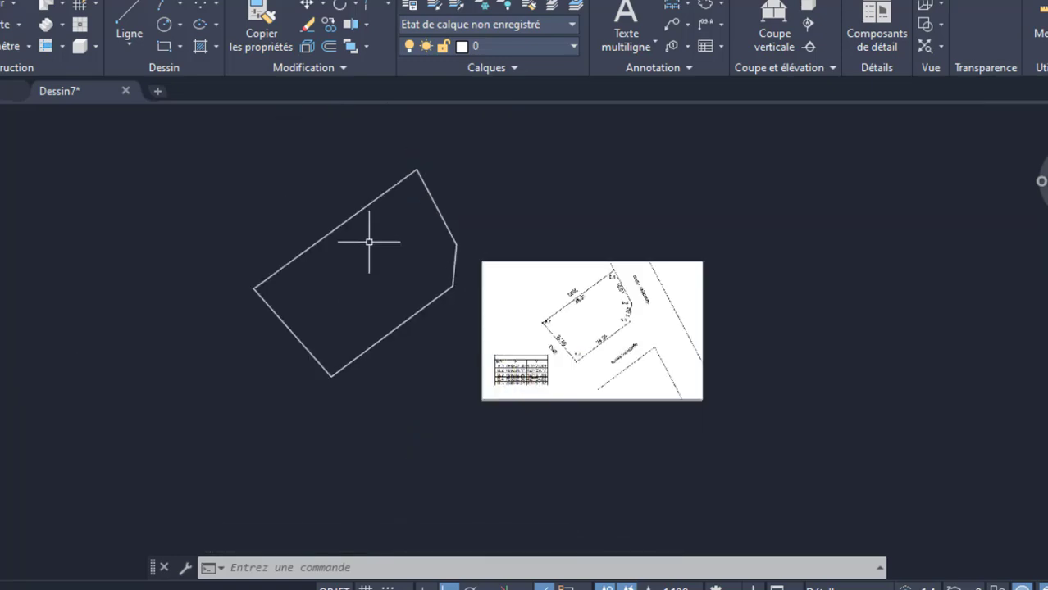
pyautogui.scroll(4, 319, 270)
pyautogui.scroll(-4, 319, 270)
pyautogui.scroll(4, 634, 316)
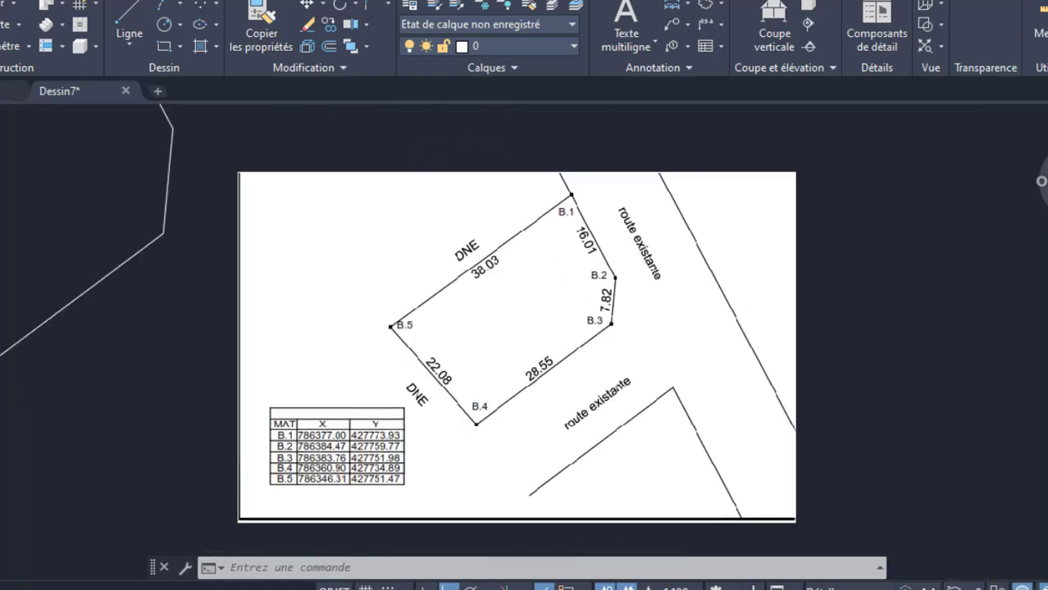
# Check the drawn boundary's shape and orientation against the B.1 to B.5 outline on the plan image.
pyautogui.scroll(-2, 701, 317)
pyautogui.scroll(-2, 467, 210)
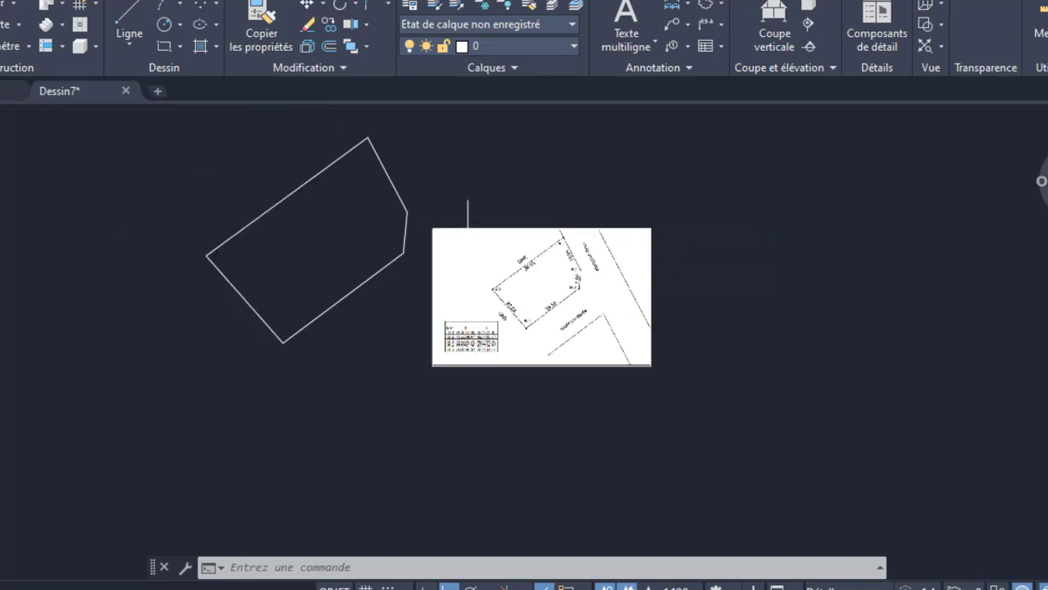
pyautogui.scroll(2, 341, 152)
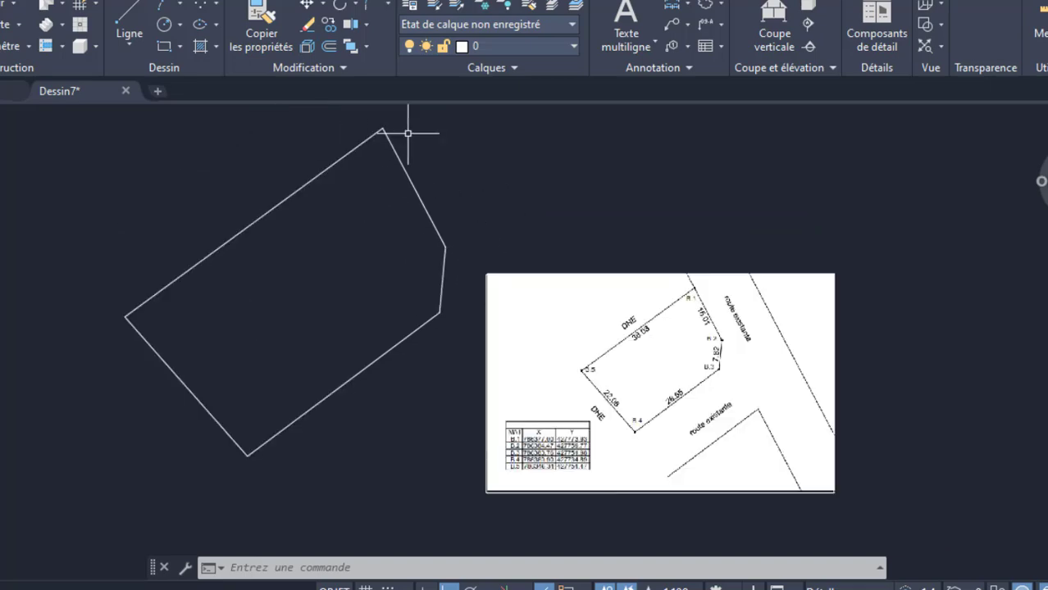
pyautogui.scroll(4, 674, 373)
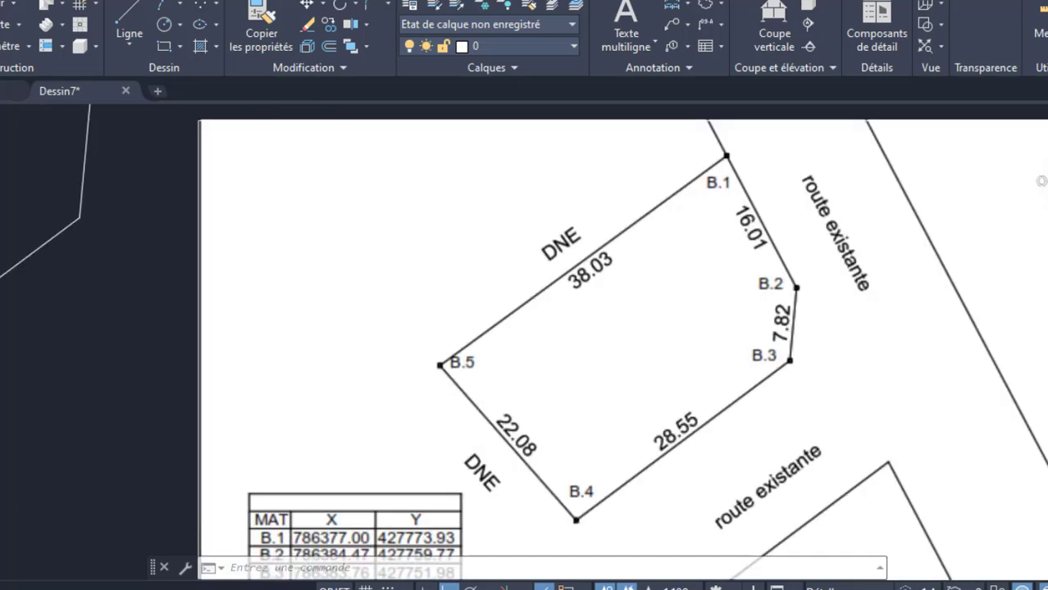
pyautogui.scroll(-4, 623, 369)
pyautogui.scroll(-2, 351, 298)
pyautogui.scroll(2, 342, 223)
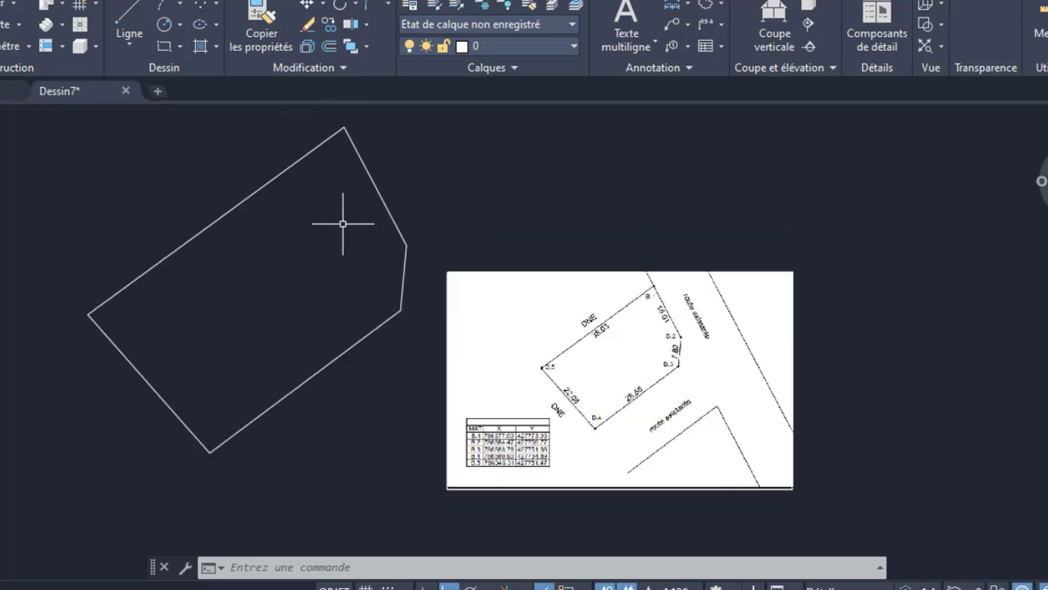
pyautogui.scroll(4, 694, 483)
pyautogui.scroll(-4, 606, 445)
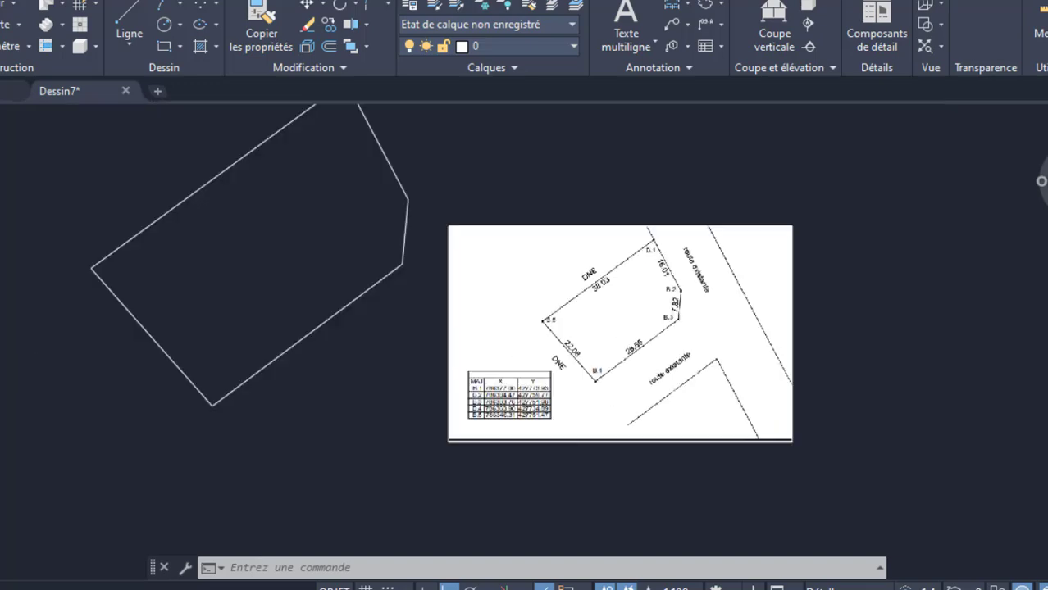
pyautogui.scroll(5, 606, 445)
pyautogui.scroll(-4, 449, 330)
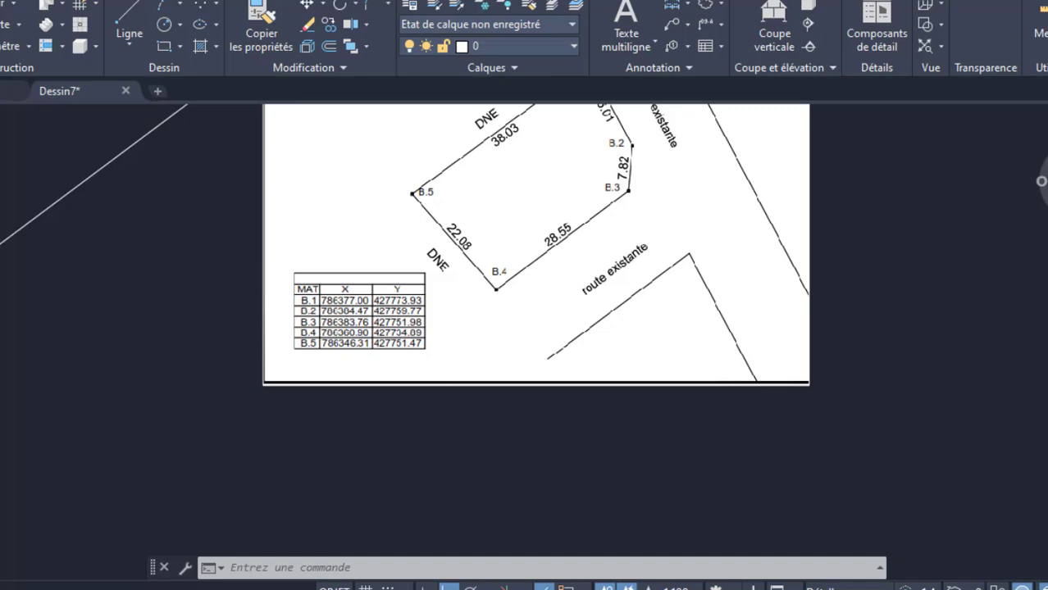
pyautogui.scroll(-4, 558, 344)
pyautogui.scroll(4, 334, 182)
pyautogui.scroll(-4, 510, 304)
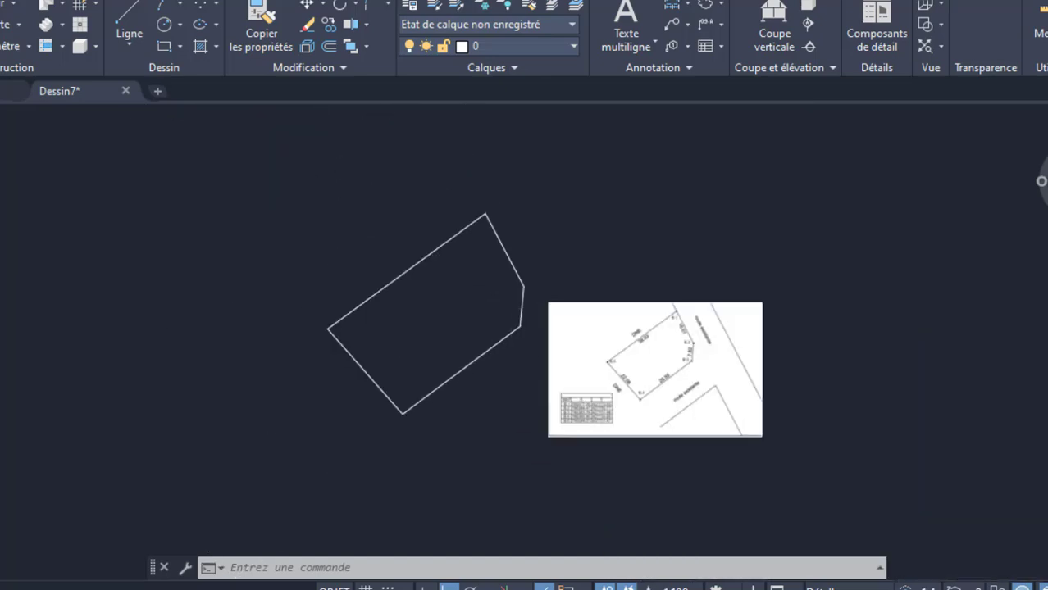
# Examine the plan's X and Y coordinate table and its corner labels and side lengths alongside the drawn boundary.
pyautogui.scroll(10, 609, 414)
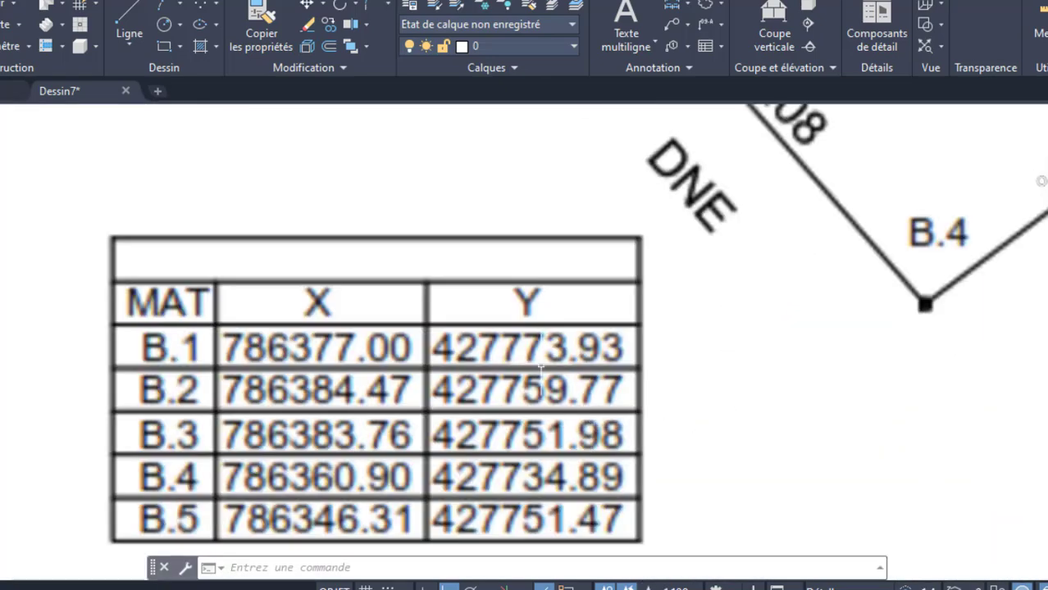
pyautogui.scroll(-6, 541, 368)
pyautogui.scroll(-4, 545, 369)
pyautogui.scroll(4, 616, 341)
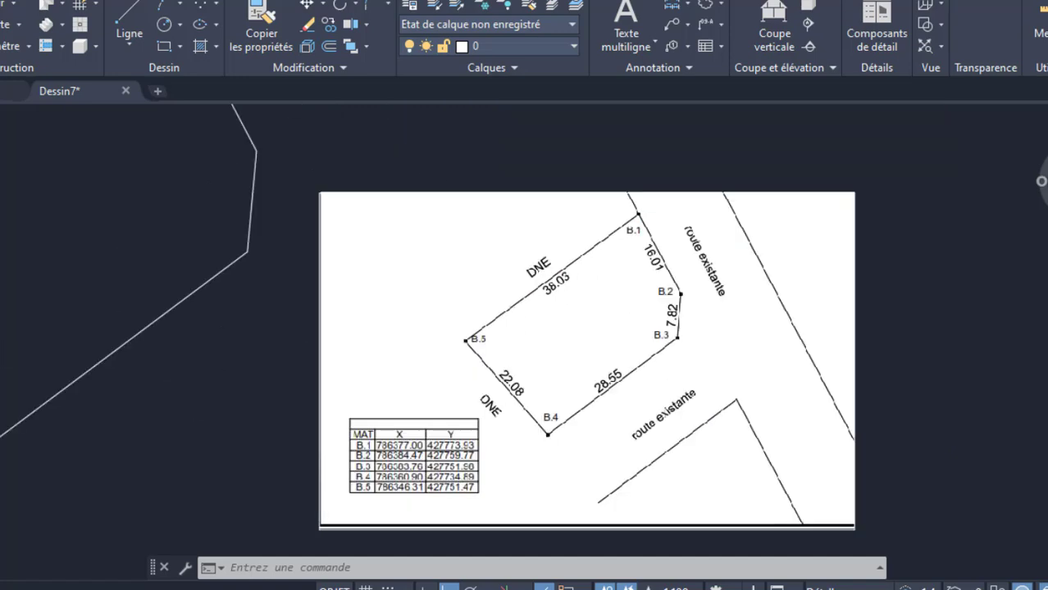
pyautogui.scroll(-2, 586, 330)
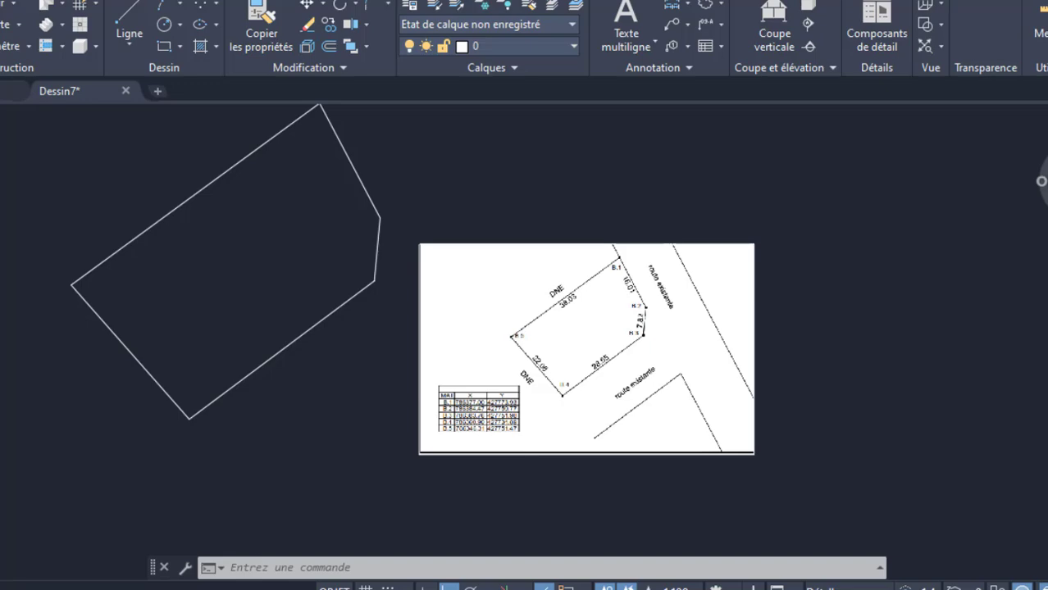
pyautogui.scroll(4, 520, 402)
pyautogui.scroll(-4, 545, 380)
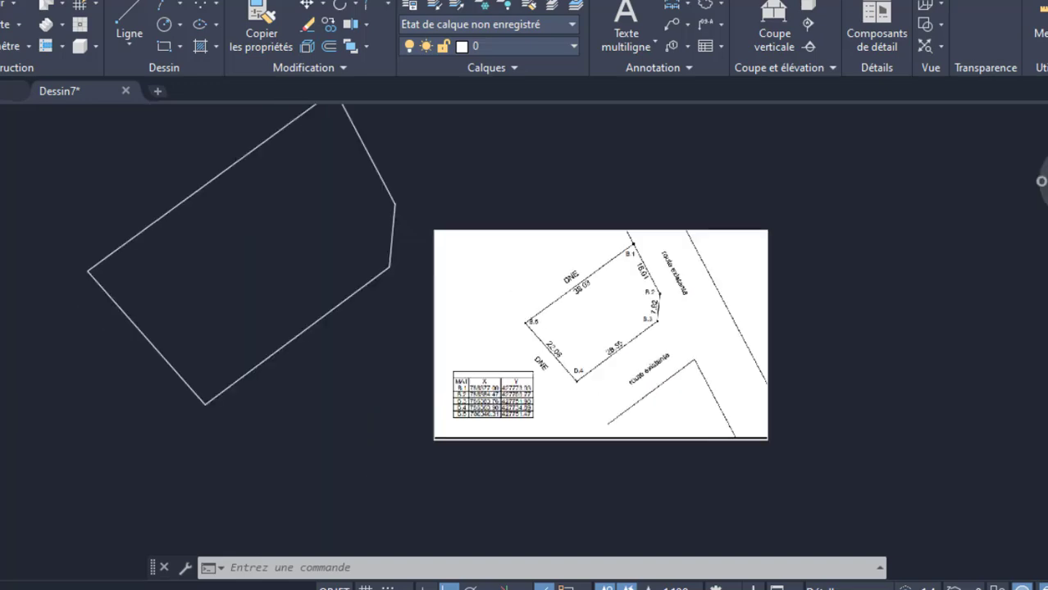
pyautogui.scroll(5, 545, 323)
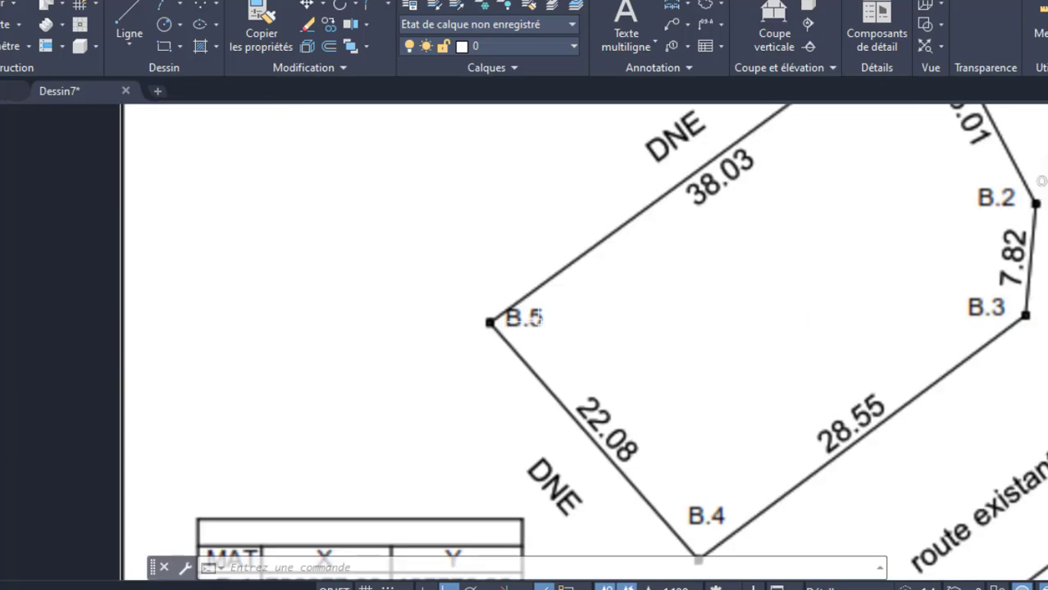
pyautogui.scroll(-5, 551, 322)
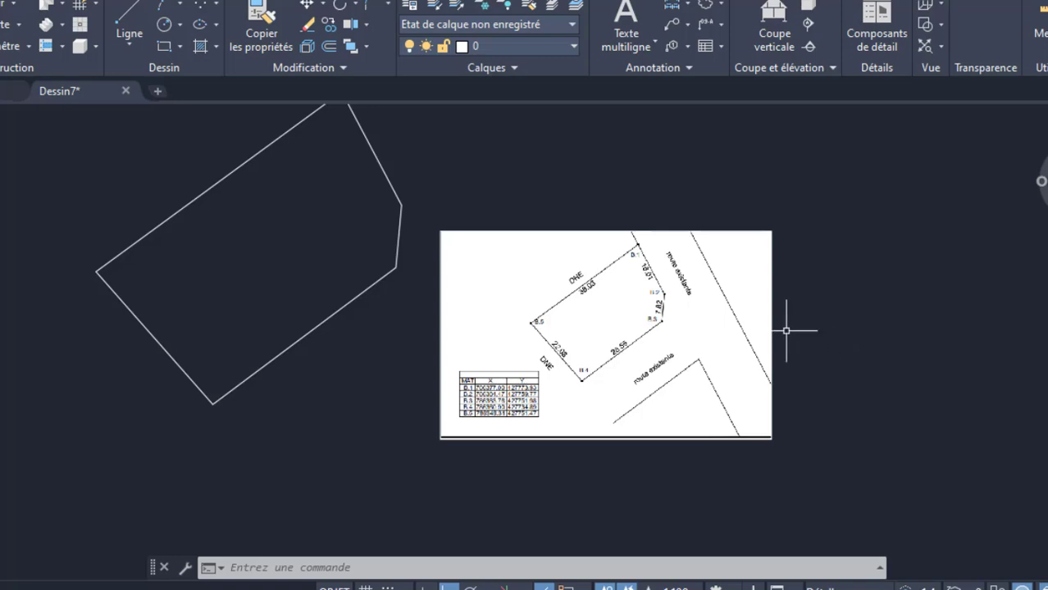
pyautogui.scroll(2, 791, 330)
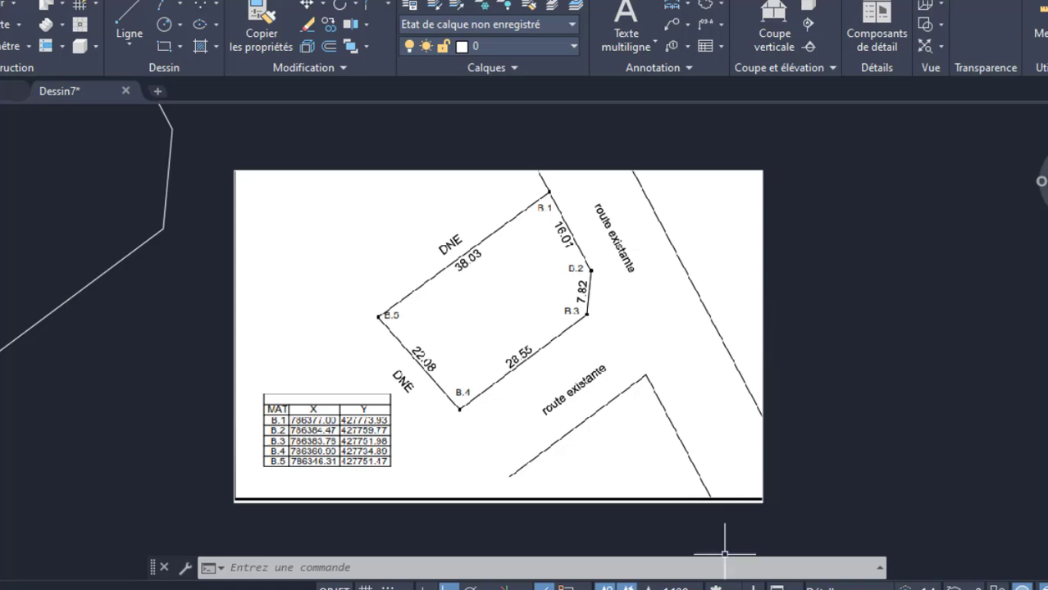
pyautogui.moveTo(655, 589)
pyautogui.click(616, 589)
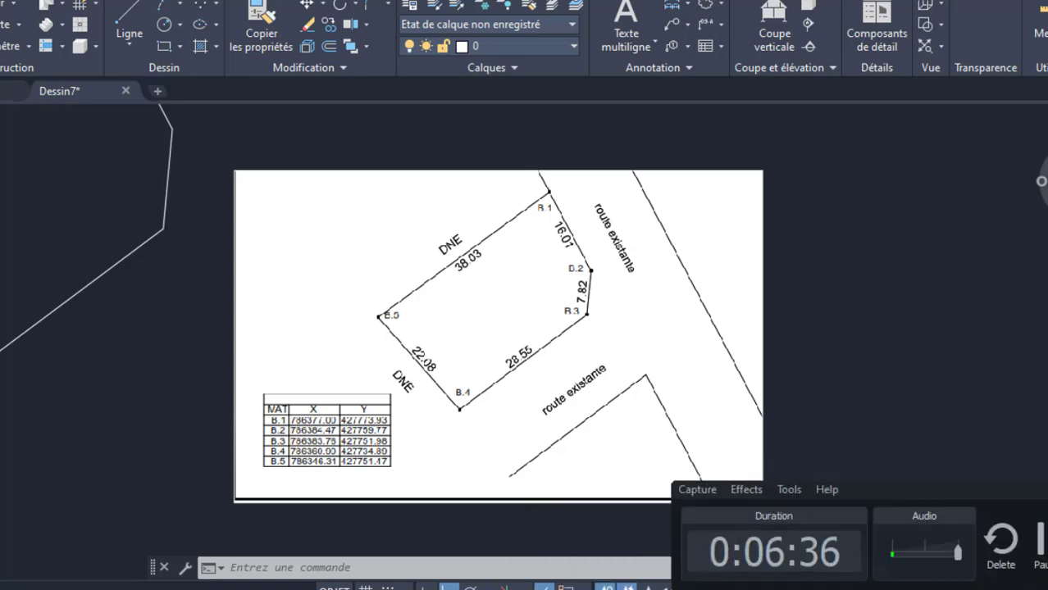